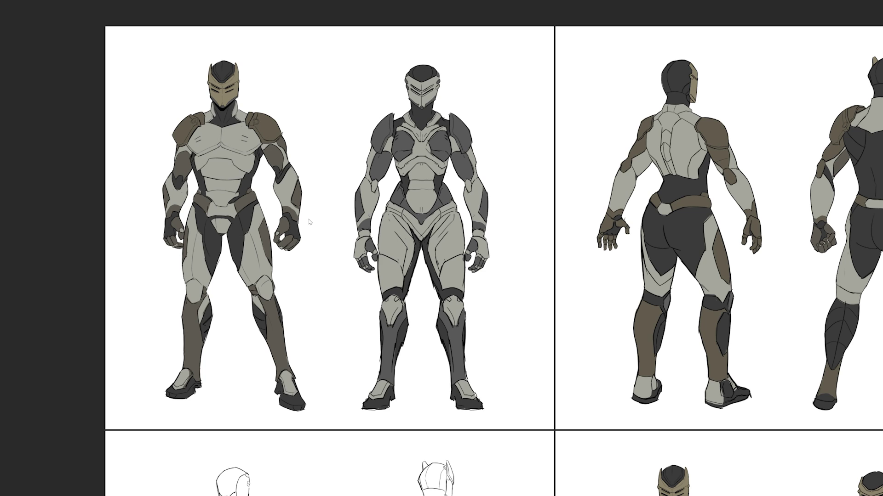
Examine the armoured character concepts, the katana design and the photo references on the reference board
middle_drag(318, 301, 255, 293)
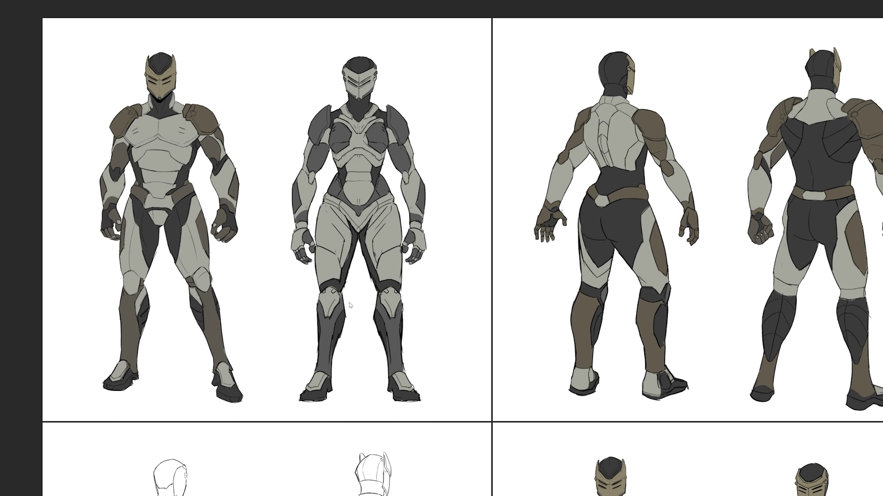
middle_drag(356, 283, 333, 299)
middle_drag(386, 283, 284, 294)
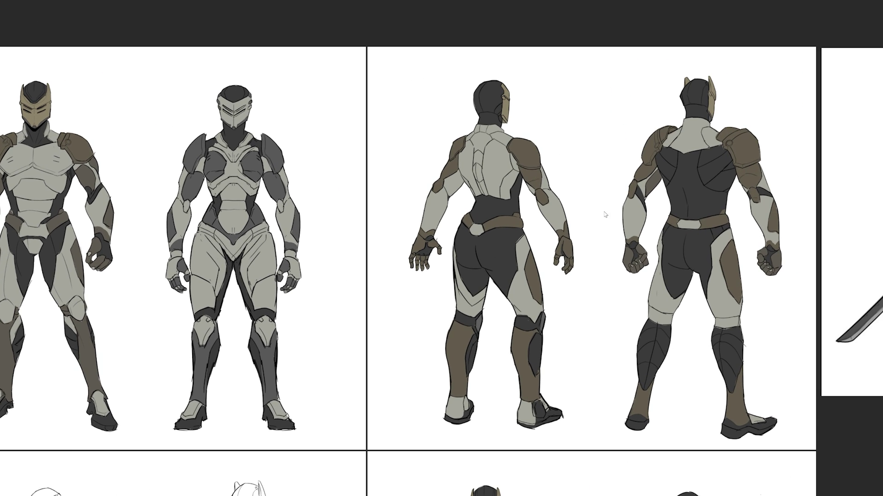
middle_drag(758, 293, 710, 250)
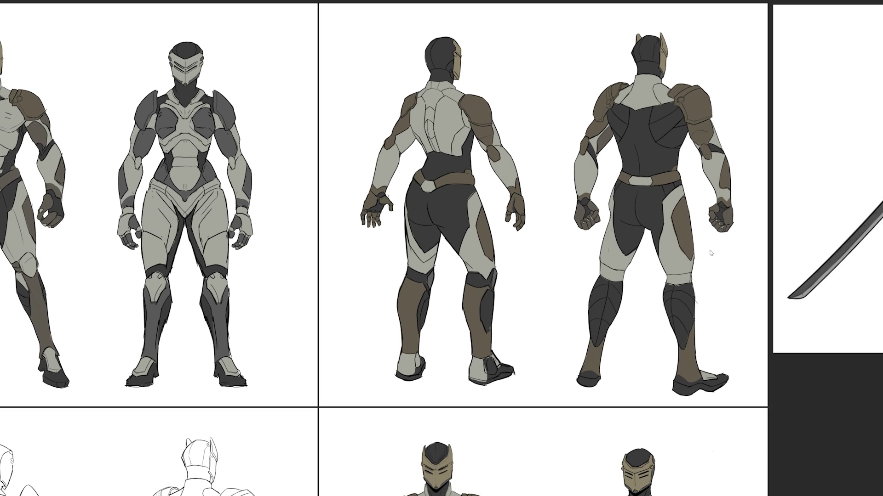
scroll(627, 275, left, 2)
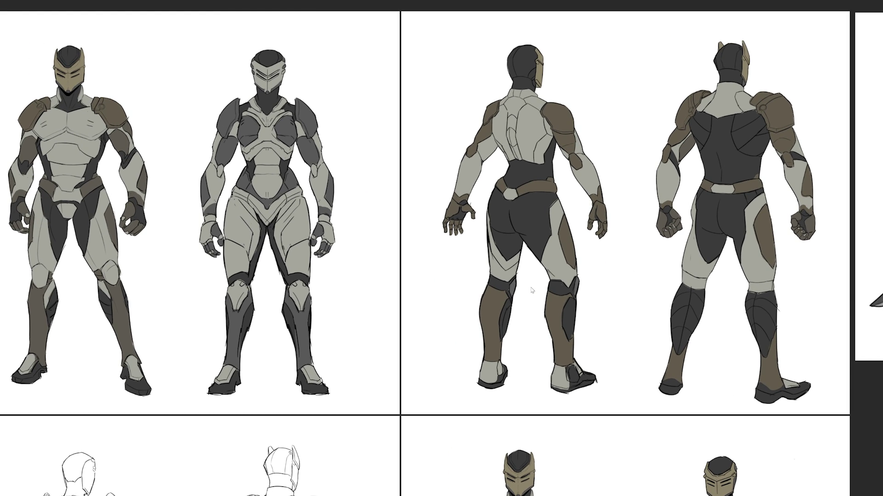
alt+scroll(532, 290, down, 1)
scroll(524, 338, down, 5)
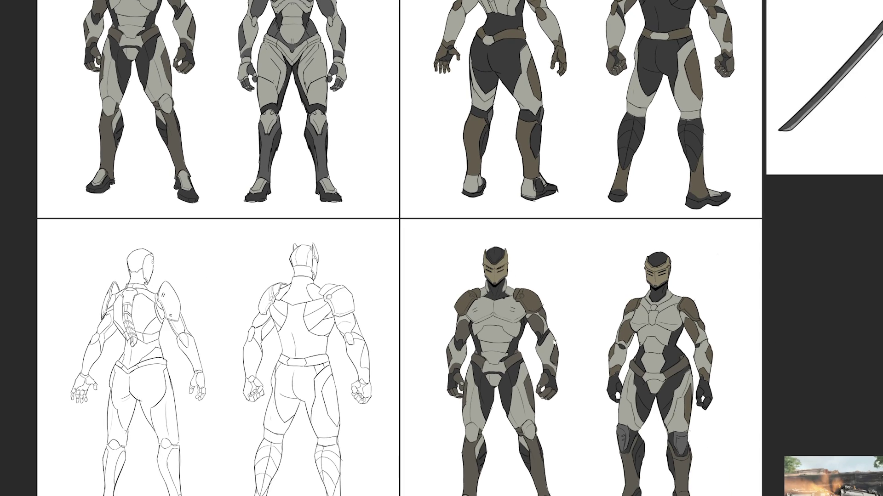
scroll(517, 317, right, 2)
scroll(557, 280, down, 1)
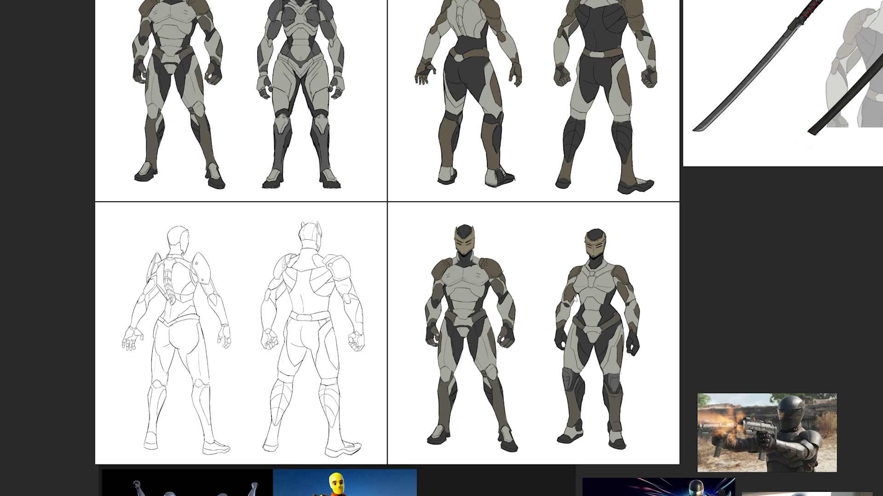
middle_drag(575, 298, 528, 313)
middle_drag(577, 281, 558, 329)
scroll(546, 291, right, 2)
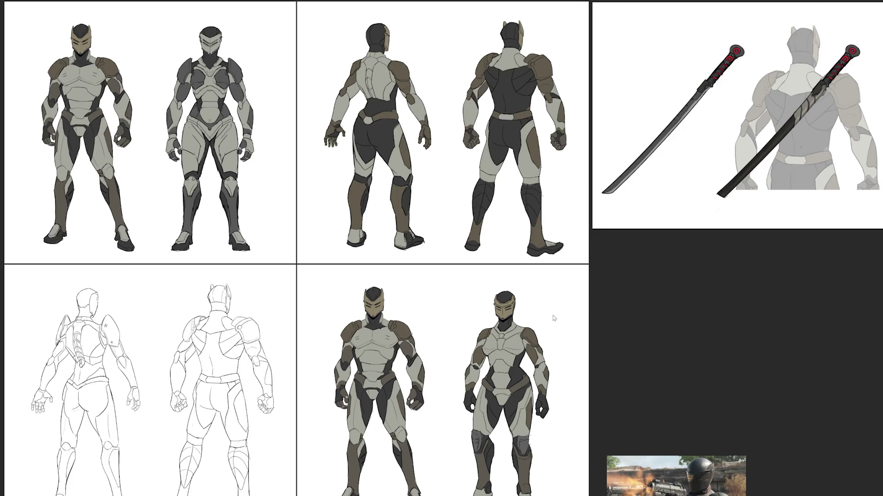
scroll(546, 291, down, 1)
middle_drag(586, 256, 570, 176)
scroll(549, 238, down, 1)
scroll(496, 282, down, 1)
middle_drag(494, 281, 493, 255)
scroll(494, 236, down, 1)
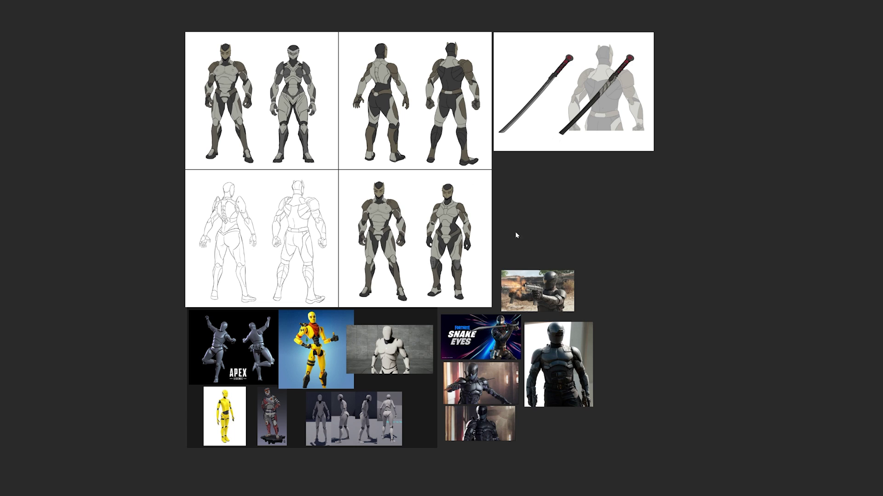
alt+scroll(511, 239, up, 1)
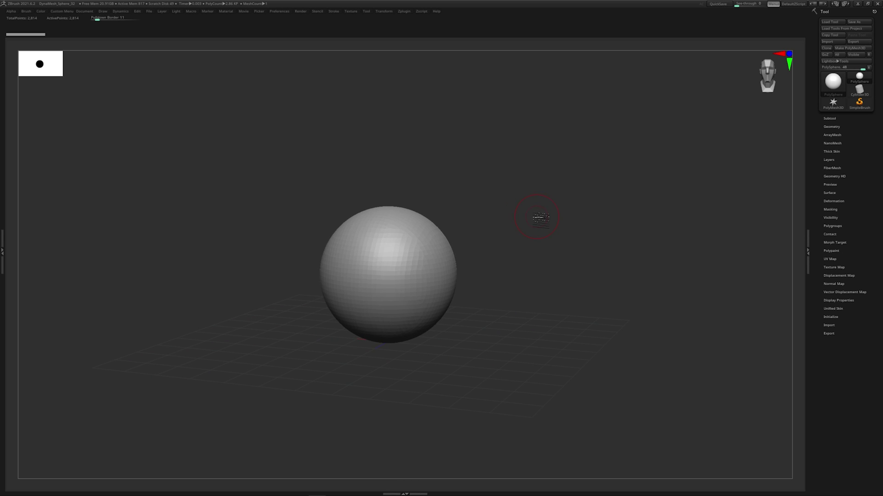
drag(534, 230, 520, 296)
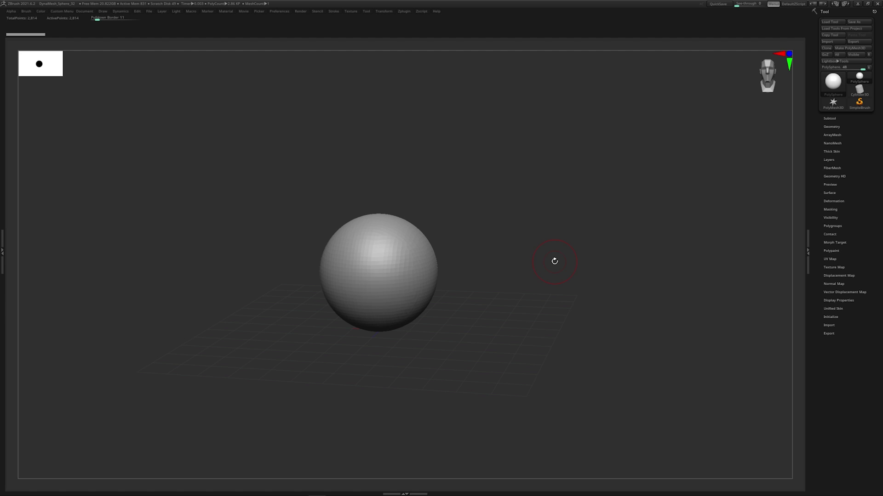
drag(554, 261, 511, 208)
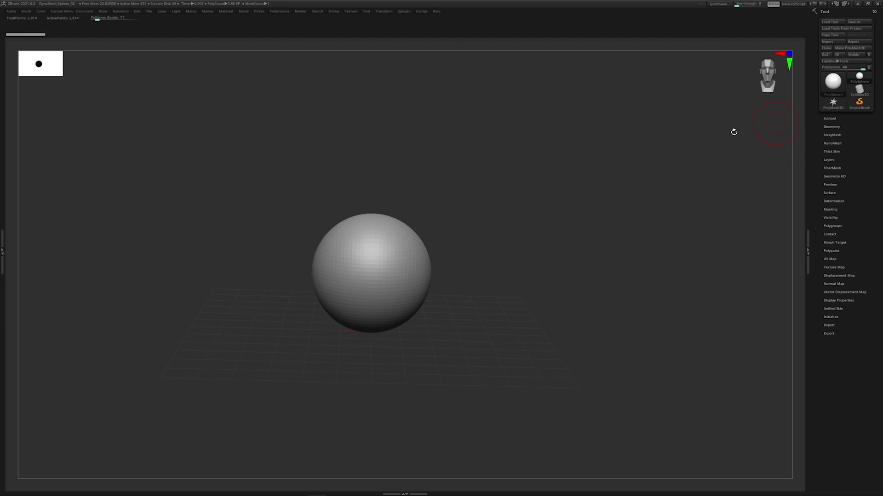
drag(570, 208, 564, 220)
alt+drag(503, 281, 544, 228)
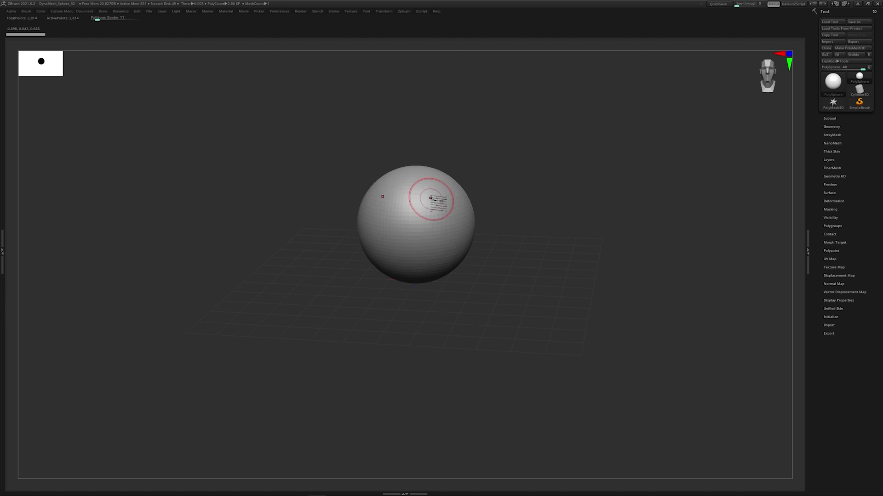
ctrl+right_drag(450, 225, 431, 243)
shift+drag(478, 216, 387, 173)
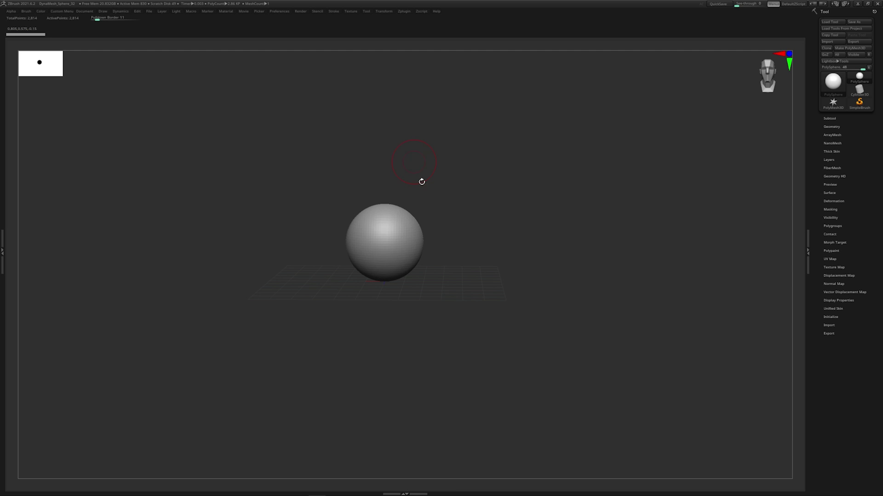
right_drag(502, 242, 500, 232)
ctrl+right_drag(500, 232, 493, 274)
alt+right_drag(465, 244, 473, 284)
ctrl+right_drag(472, 284, 455, 223)
right_drag(455, 223, 462, 234)
drag(462, 290, 484, 328)
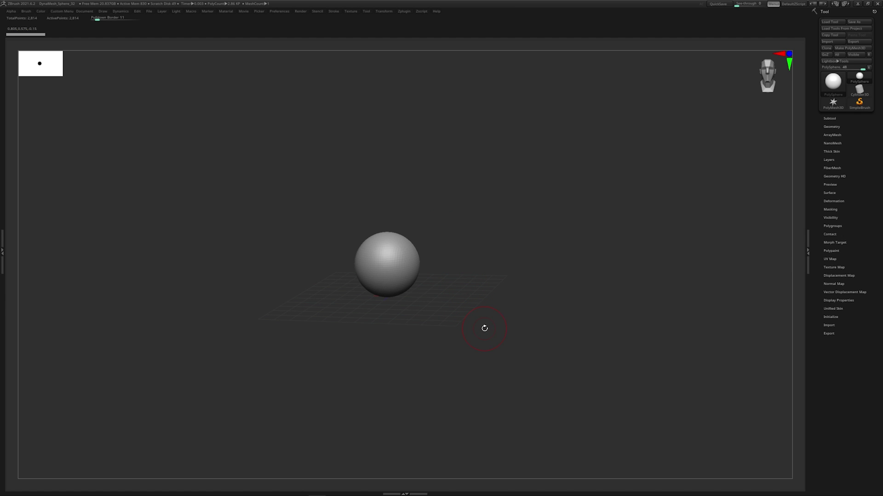
drag(468, 241, 470, 230)
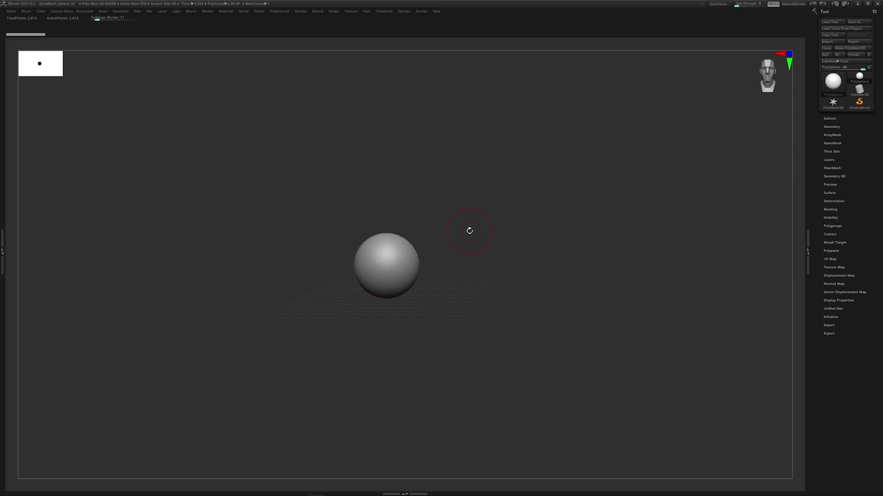
drag(456, 196, 479, 236)
alt+drag(561, 244, 593, 278)
Show the subtool list and activate the Move gizmo on the sphere
click(830, 118)
key(w)
drag(508, 233, 503, 210)
alt+drag(504, 210, 534, 232)
mouse_move(485, 216)
mouse_down()
mouse_move(496, 211)
mouse_move(476, 212)
mouse_up()
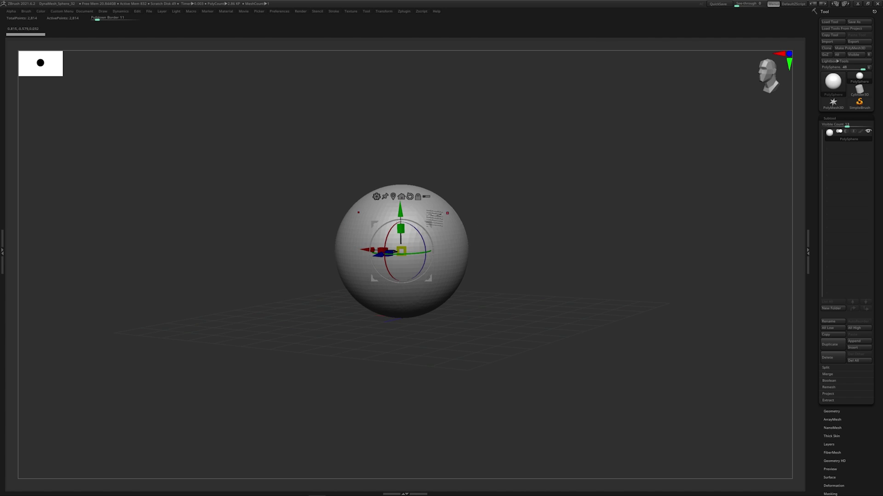
drag(402, 209, 402, 172)
key(ctrl+z)
mouse_move(401, 251)
mouse_down()
mouse_move(409, 213)
mouse_move(425, 253)
mouse_move(419, 234)
mouse_up()
key(ctrl+z)
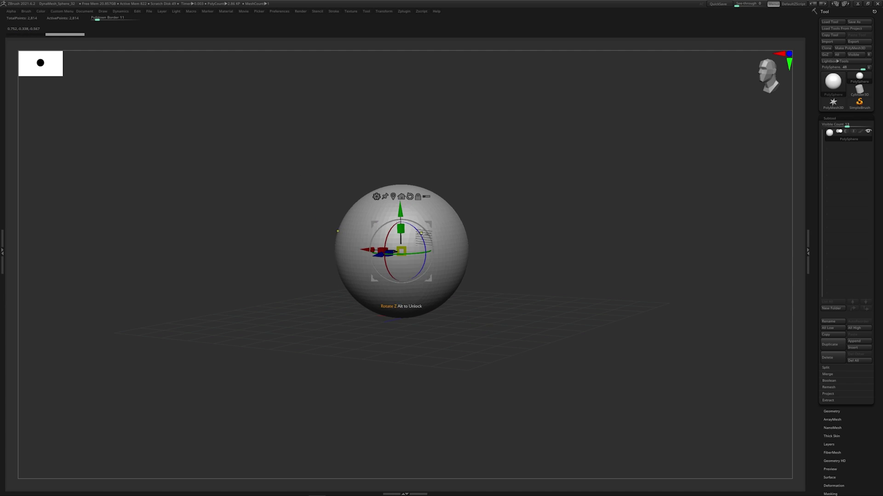
mouse_move(512, 173)
mouse_down()
mouse_move(525, 179)
mouse_move(427, 210)
mouse_move(493, 178)
mouse_move(564, 193)
mouse_move(561, 201)
mouse_up()
key(ctrl+z)
Duplicate the sphere twice and move the newest copy straight up, well above the original
click(830, 344)
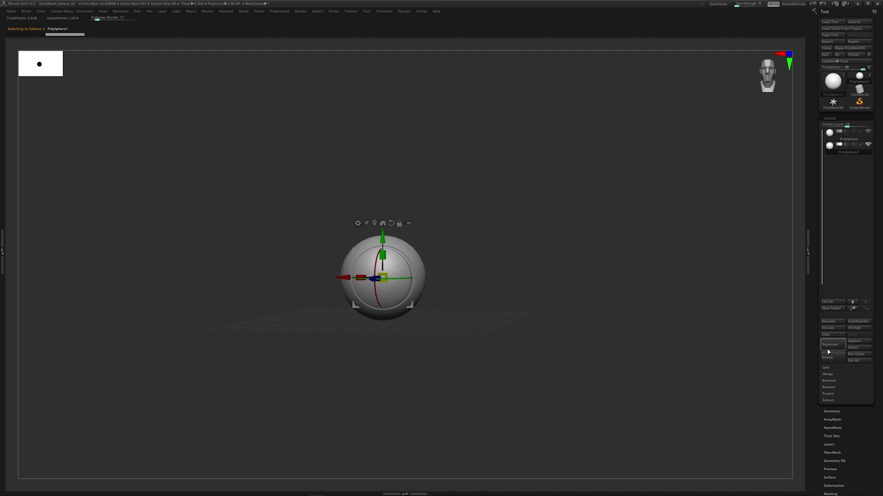
click(830, 344)
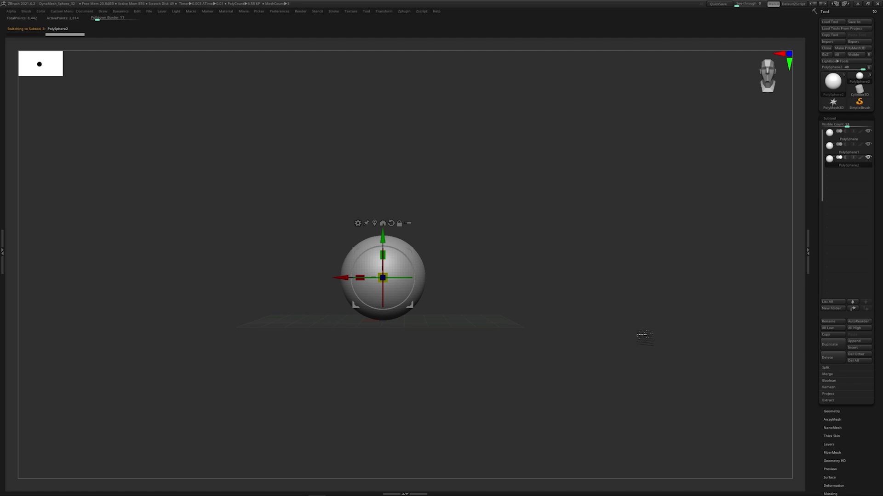
drag(641, 335, 479, 256)
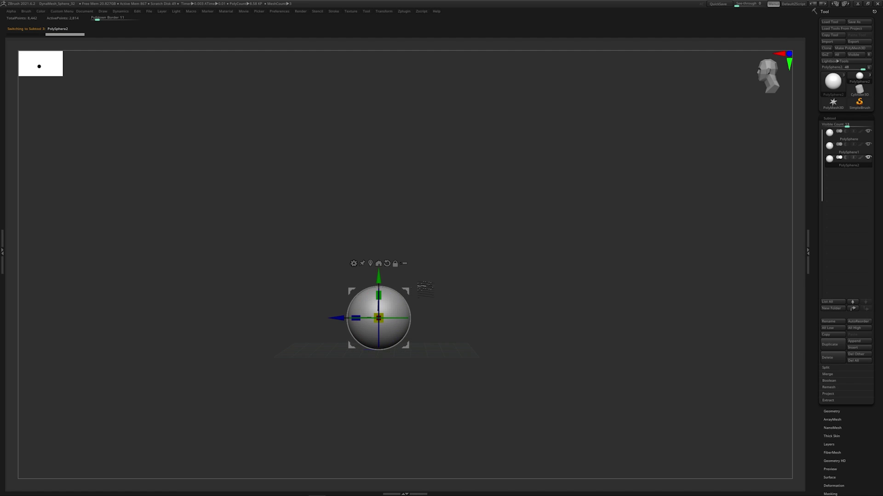
drag(379, 276, 379, 83)
drag(436, 134, 465, 182)
shift+drag(466, 182, 456, 165)
drag(386, 121, 386, 81)
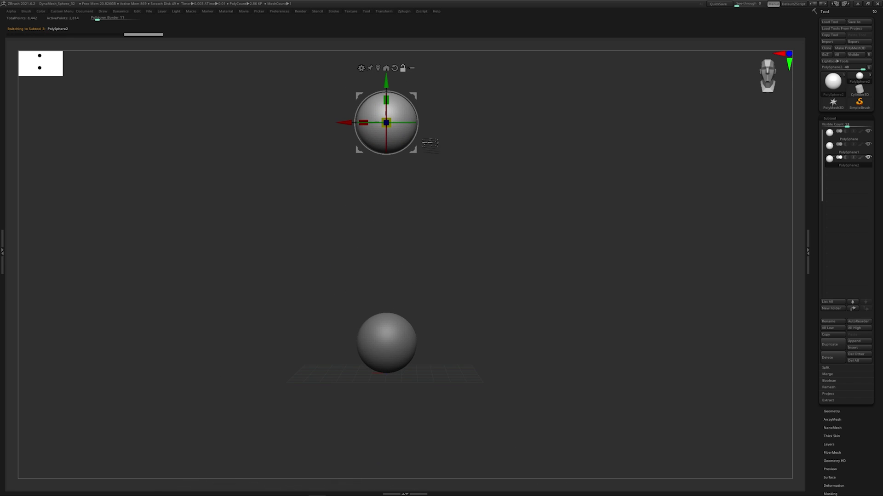
Move the PolySphere1 copy straight up along the vertical axis to sit just below the top sphere
alt+drag(429, 162, 426, 199)
alt+drag(443, 137, 384, 106)
alt+drag(463, 156, 470, 190)
click(840, 151)
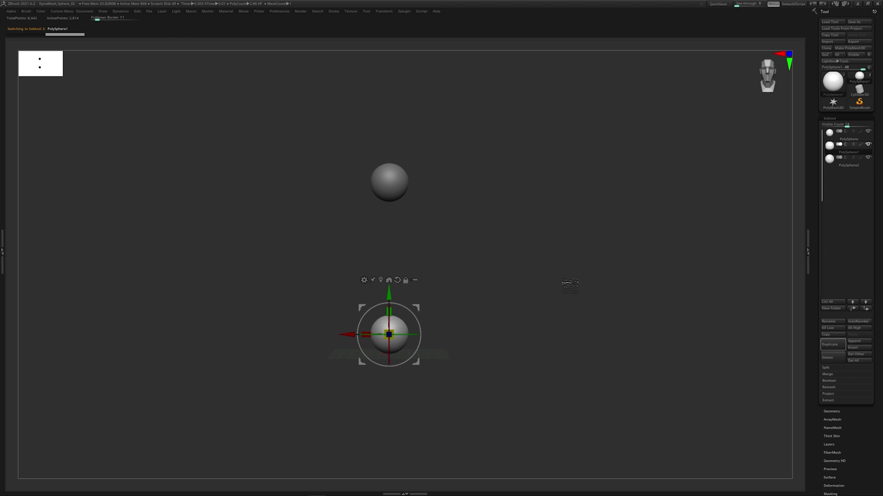
shift+drag(502, 295, 525, 298)
drag(391, 292, 391, 192)
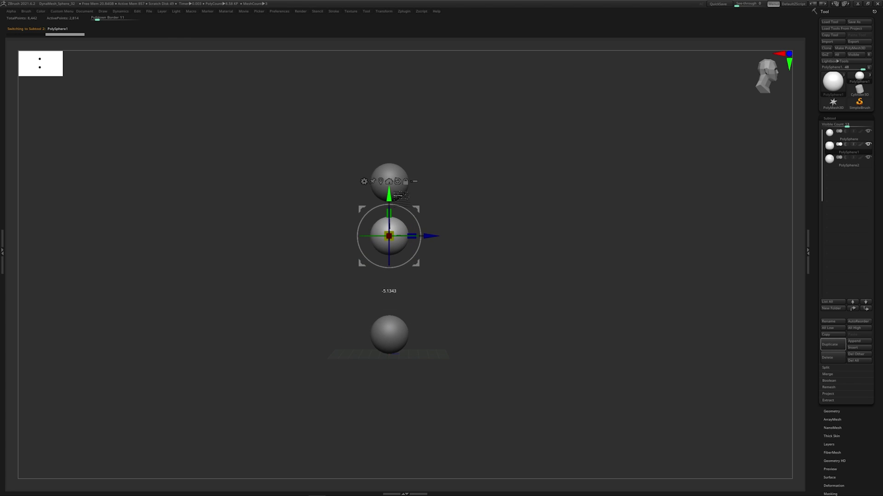
shift+drag(449, 186, 453, 204)
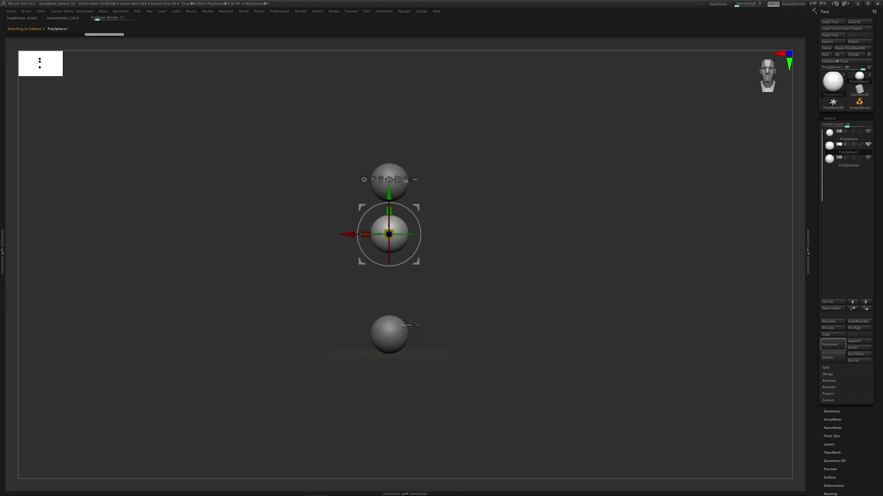
Switch to Draw mode, select the top sphere and pull its surface into a slightly elongated shape for the head
mouse_move(517, 207)
mouse_down()
mouse_move(483, 215)
mouse_move(459, 237)
mouse_up()
key(q)
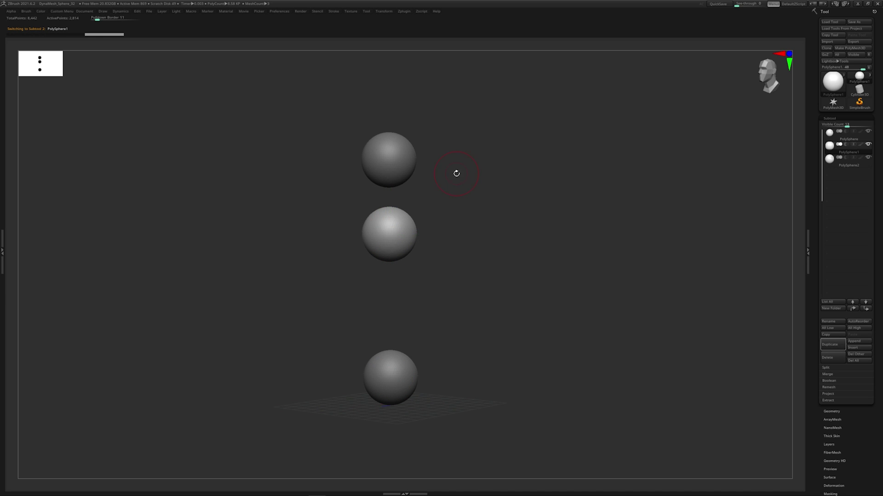
alt+click(413, 167)
drag(443, 173, 487, 161)
shift+drag(486, 207, 492, 201)
alt+drag(492, 201, 488, 308)
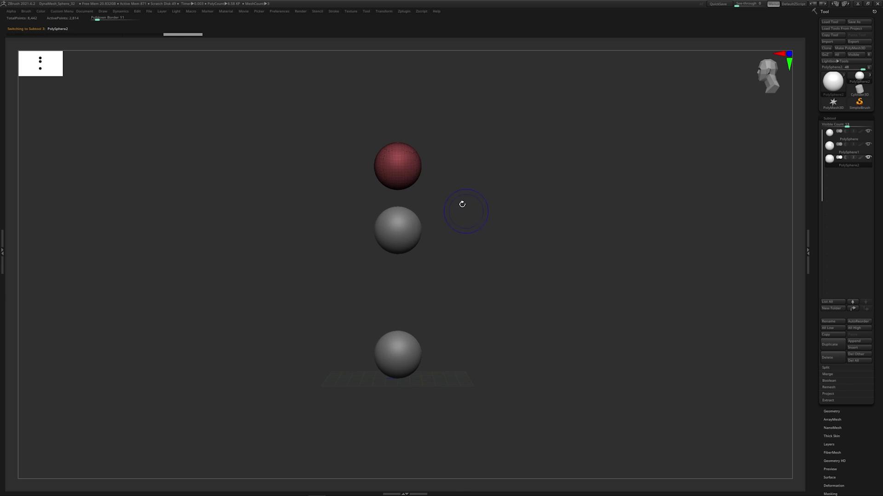
mouse_move(422, 157)
ctrl+right_down()
mouse_move(424, 172)
mouse_move(431, 125)
ctrl+right_up()
right_click(436, 174)
mouse_move(431, 126)
mouse_down()
mouse_move(421, 160)
mouse_move(461, 158)
mouse_up()
key(space)
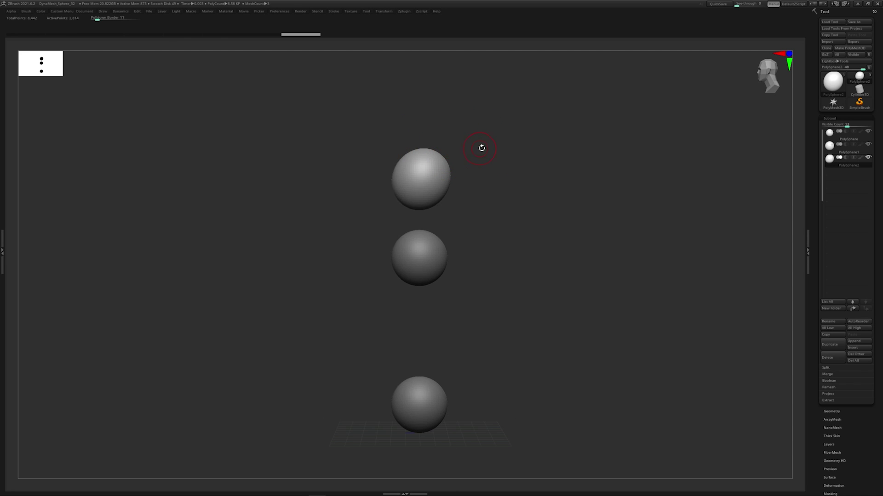
shift+right_drag(491, 149, 485, 178)
alt+right_drag(418, 167, 417, 186)
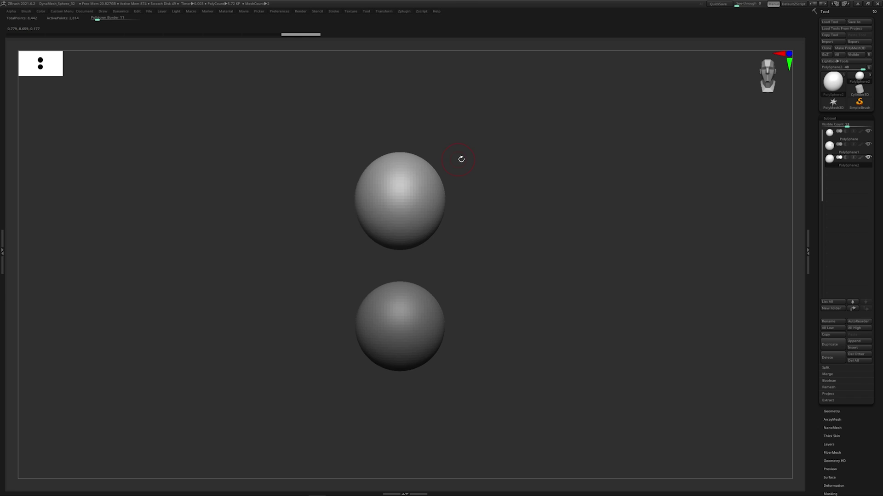
alt+right_drag(462, 162, 469, 159)
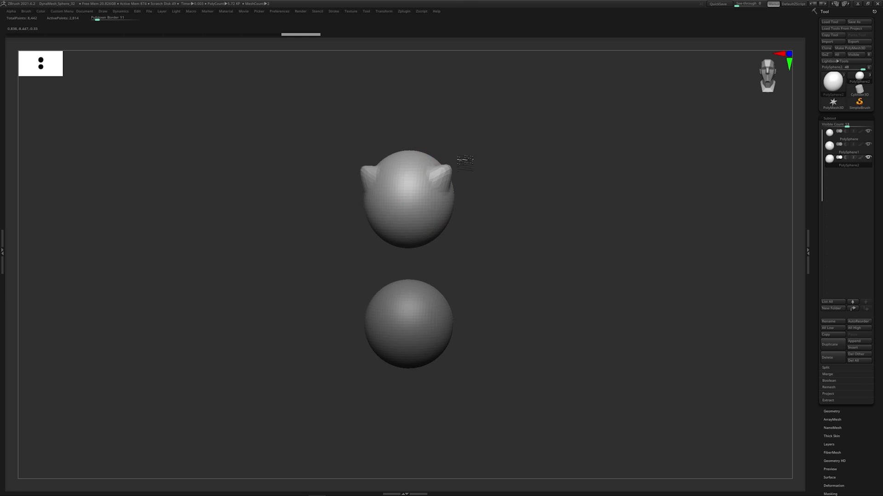
drag(462, 161, 485, 153)
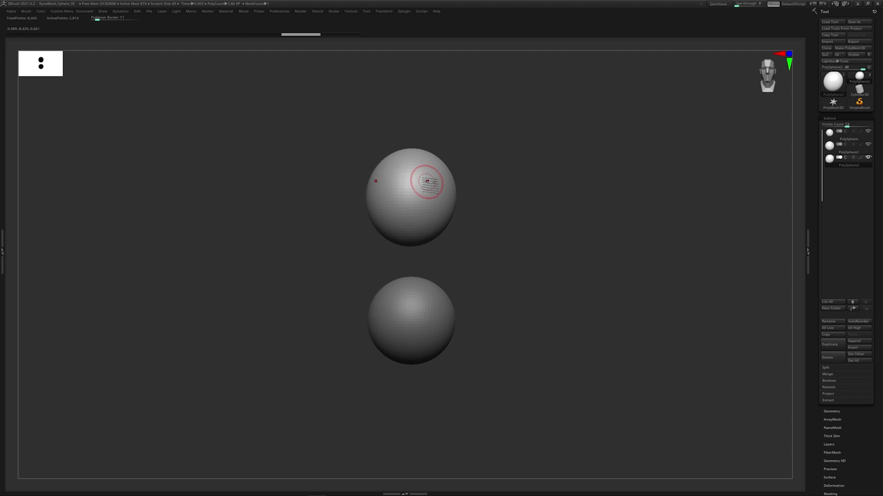
key(ctrl+z)
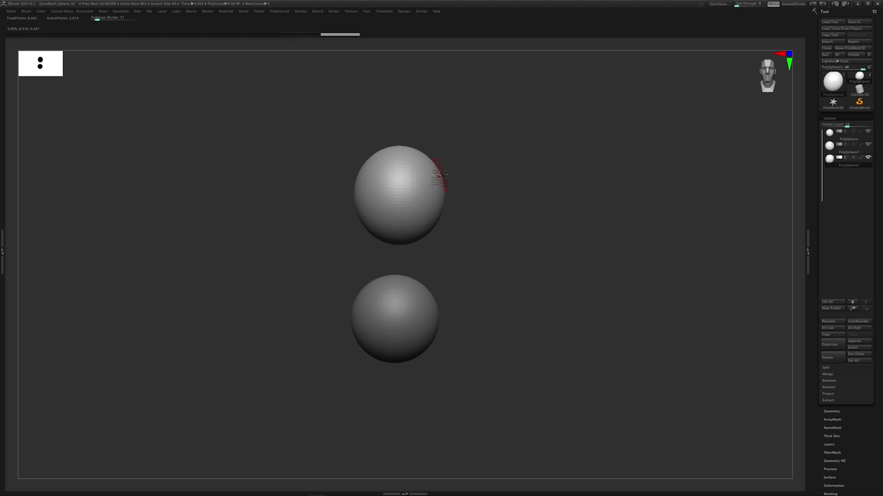
Resize the Move brush and pull the top sphere's lower front down into a tapered chin with a rounder back of skull
drag(458, 158, 414, 222)
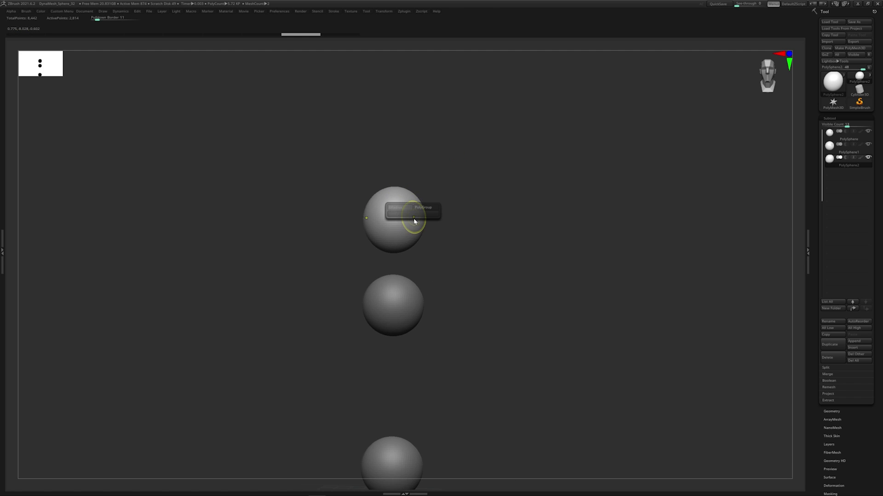
right_click(411, 211)
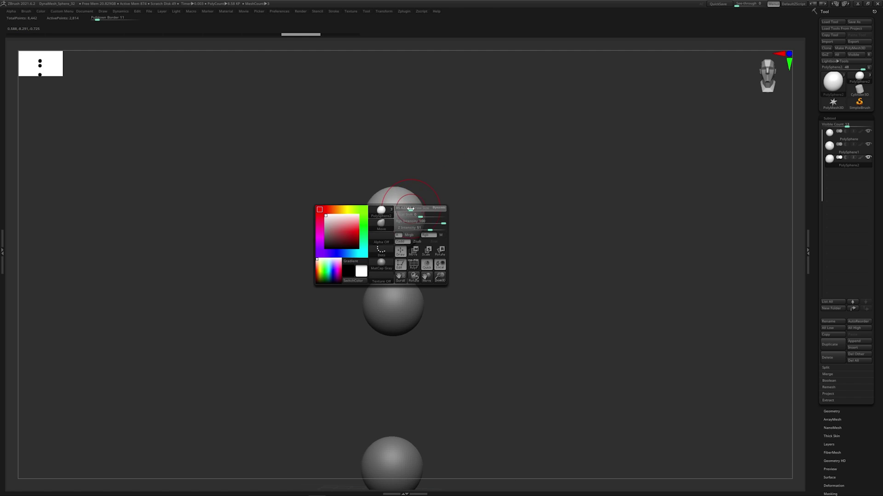
right_click(425, 207)
mouse_move(428, 207)
right_down()
mouse_move(439, 206)
mouse_move(420, 217)
right_up()
right_click(434, 215)
right_click(408, 239)
drag(410, 239, 376, 231)
drag(401, 246, 415, 195)
Push in both sides of the head's front with the Move brush to form flatter facial planes
right_drag(437, 204, 448, 203)
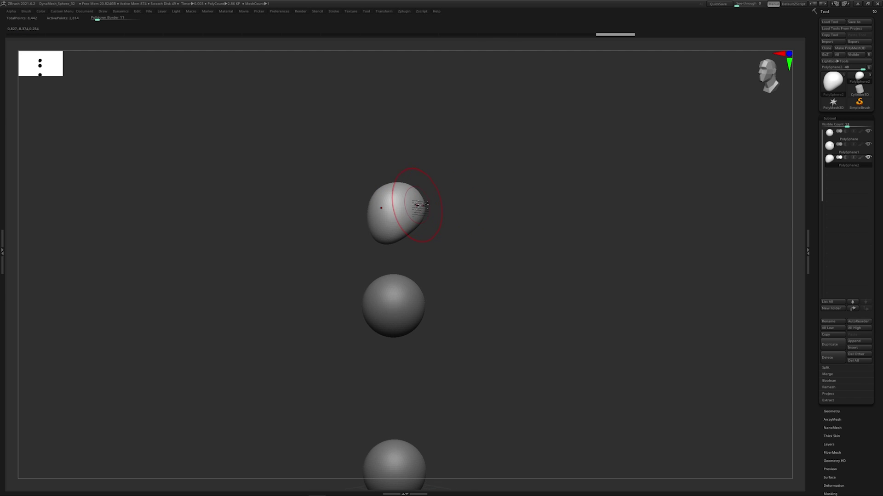
drag(417, 204, 414, 204)
right_drag(435, 198, 423, 202)
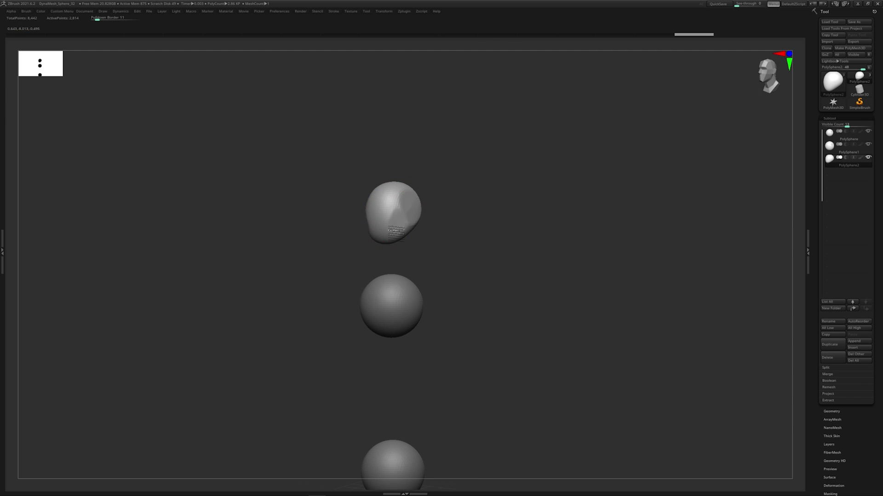
mouse_move(399, 216)
mouse_down()
mouse_move(476, 205)
mouse_move(464, 231)
mouse_move(483, 213)
mouse_move(483, 185)
mouse_move(473, 201)
mouse_move(412, 226)
mouse_up()
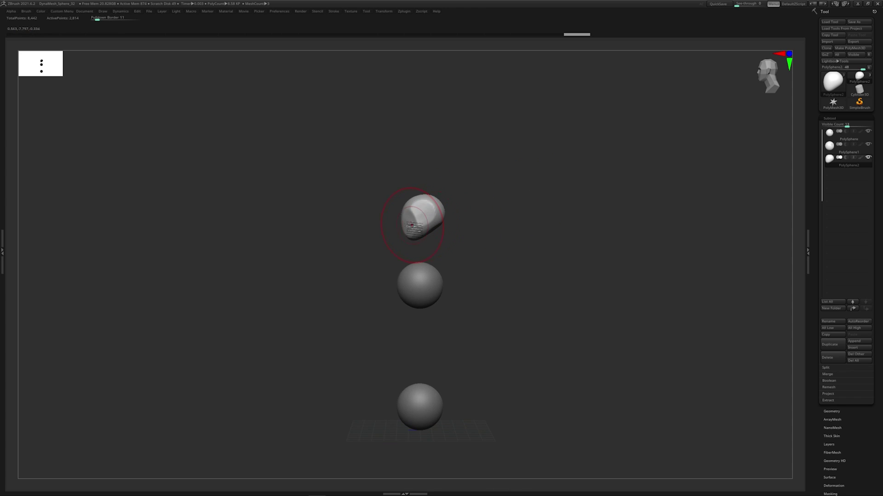
key(space)
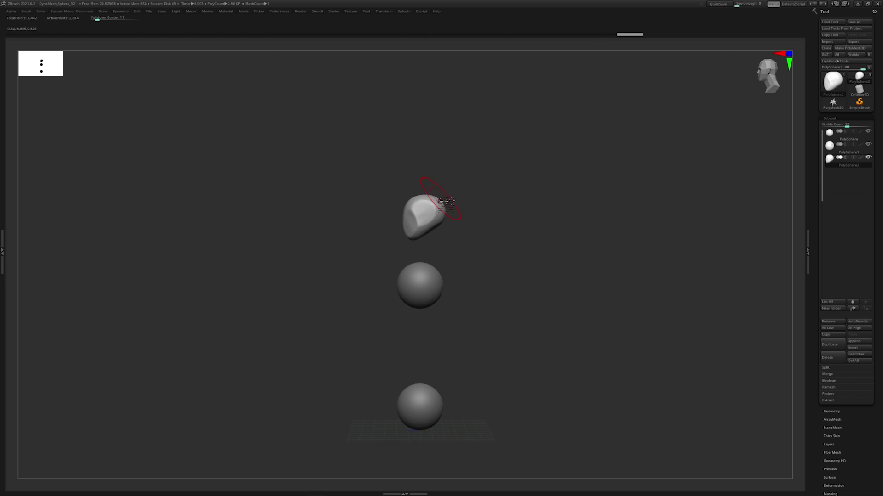
drag(431, 231, 440, 228)
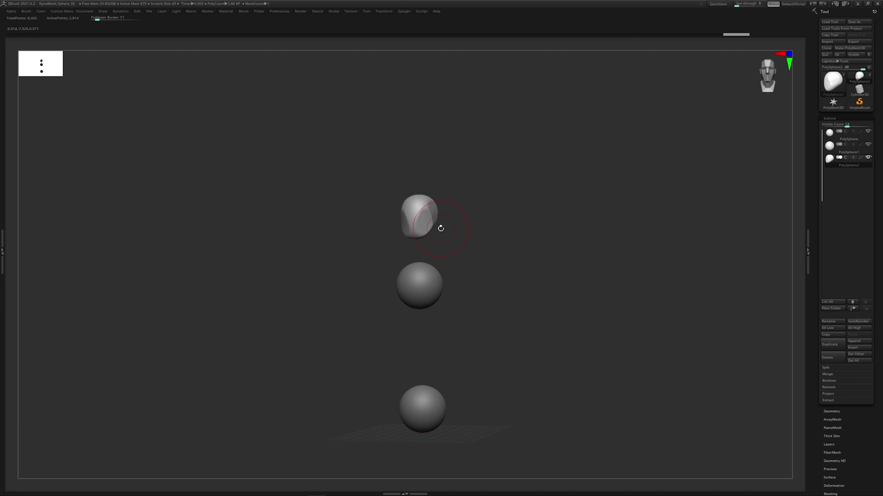
Adjust the brush size and shape the temples, cheeks and jaw to narrow the face toward the chin
key(space)
key(space)
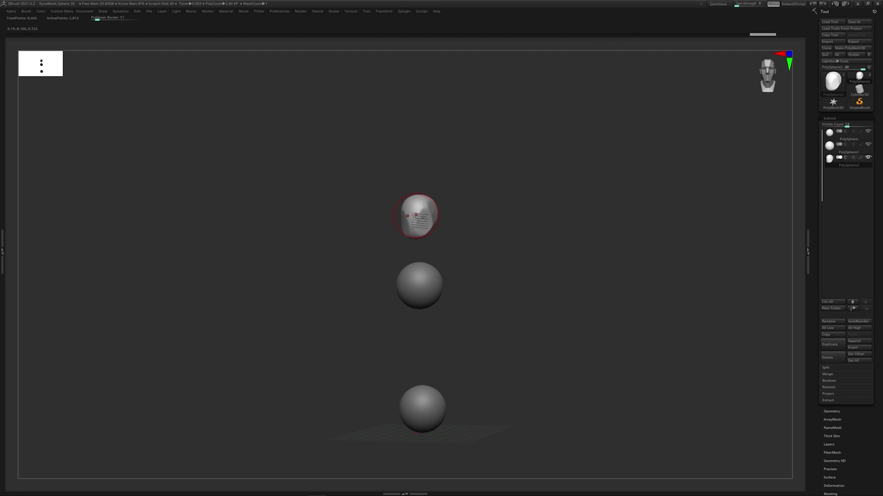
mouse_move(412, 207)
mouse_down()
mouse_move(463, 193)
mouse_move(447, 219)
mouse_up()
key(space)
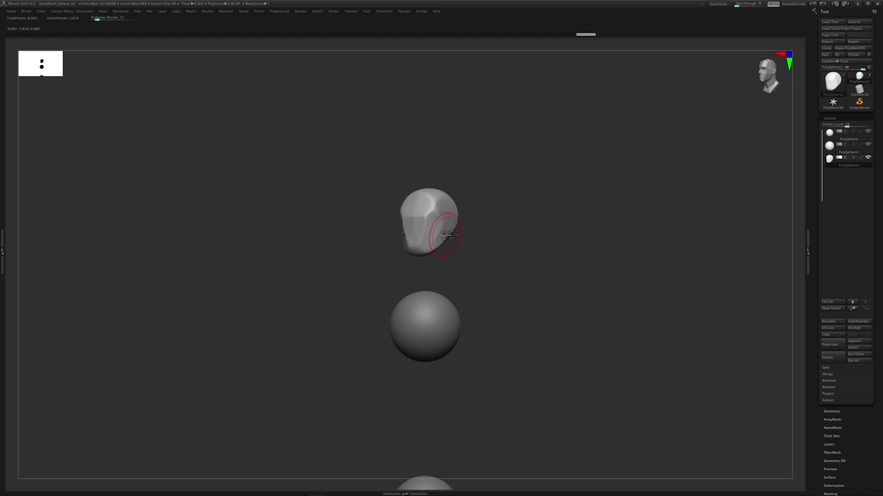
Check the head's stretched wireframe and remesh it with DynaMesh to even out its polygons
ctrl+drag(464, 154, 504, 215)
key(shift+f)
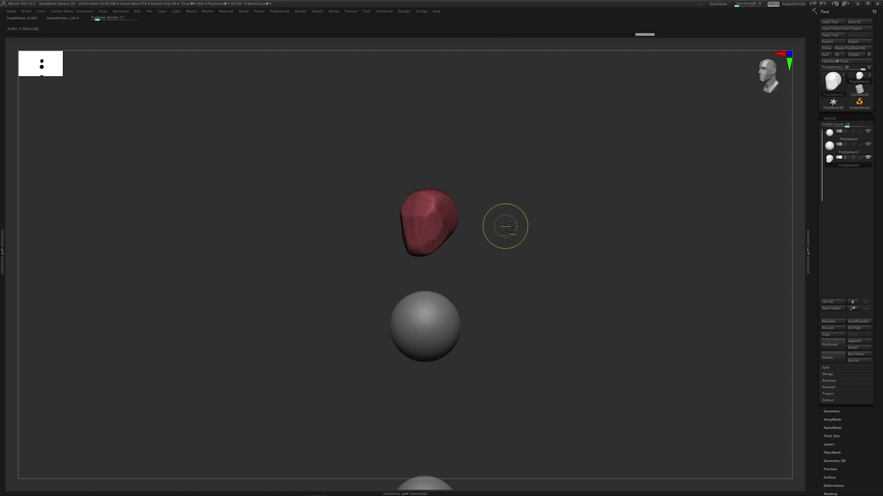
key(ctrl+z)
ctrl+drag(479, 173, 497, 195)
drag(520, 299, 496, 235)
drag(425, 228, 476, 217)
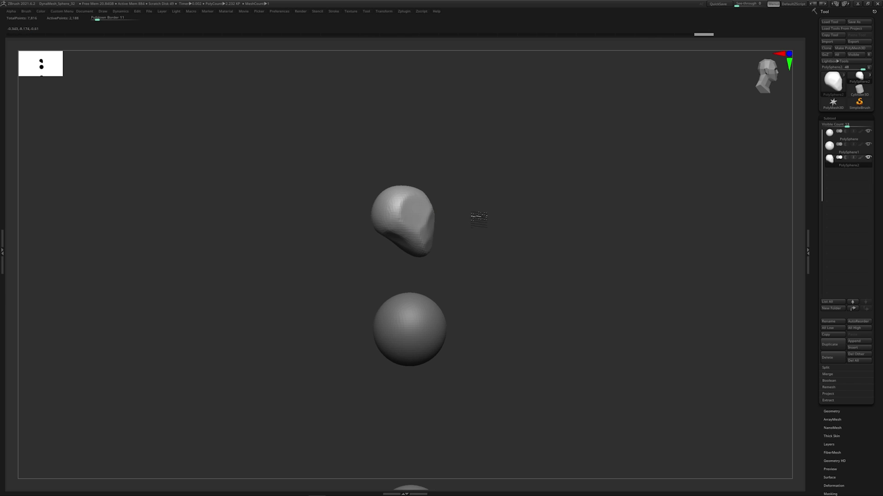
Shape the head in profile with the Move brush, defining the jaw and hollowing the underside behind it
drag(412, 211, 415, 244)
right_click(401, 264)
mouse_move(453, 248)
mouse_down()
mouse_move(456, 242)
mouse_move(423, 234)
mouse_up()
drag(456, 239, 470, 206)
mouse_move(410, 263)
mouse_down()
mouse_move(416, 234)
mouse_move(405, 255)
mouse_move(415, 237)
mouse_move(388, 238)
mouse_up()
mouse_move(414, 216)
right_down()
mouse_move(441, 225)
mouse_move(469, 193)
right_up()
mouse_move(434, 220)
right_down()
mouse_move(459, 222)
mouse_move(437, 242)
right_up()
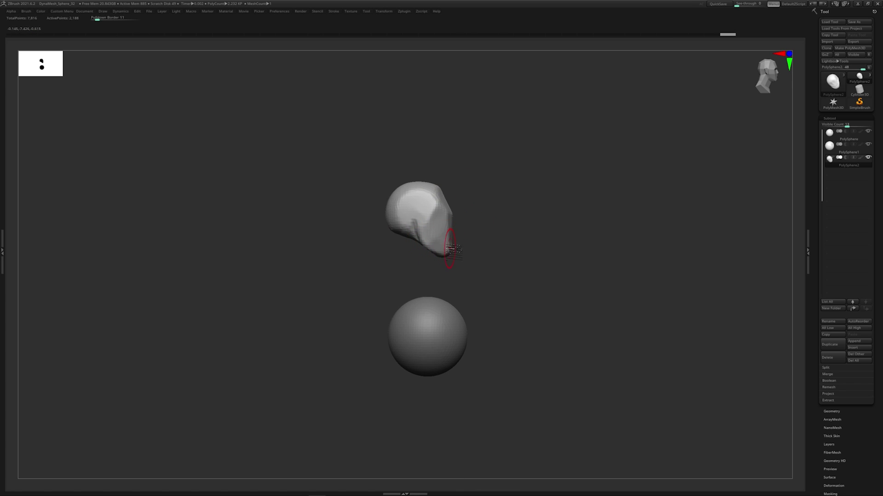
Resize the brush and refine the chin and front of the face in profile
key(s)
mouse_move(459, 229)
mouse_down()
mouse_move(452, 226)
mouse_move(452, 244)
mouse_up()
mouse_move(485, 229)
shift+right_down()
mouse_move(461, 230)
mouse_move(497, 216)
mouse_move(482, 225)
shift+right_up()
key(ctrl+z)
mouse_move(487, 221)
ctrl+mouse_down()
mouse_move(509, 205)
mouse_move(432, 228)
mouse_move(498, 193)
mouse_move(518, 207)
mouse_move(463, 207)
mouse_move(490, 197)
mouse_move(424, 171)
ctrl+mouse_up()
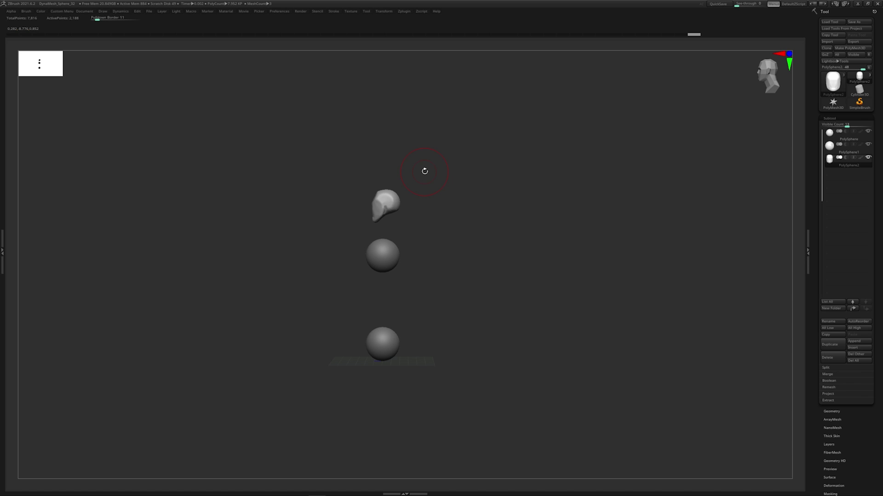
mouse_move(472, 188)
mouse_down()
mouse_move(472, 196)
mouse_move(487, 187)
mouse_move(451, 208)
mouse_move(455, 222)
mouse_move(459, 213)
mouse_move(375, 172)
mouse_move(422, 201)
mouse_move(410, 191)
mouse_move(464, 187)
mouse_move(420, 201)
mouse_up()
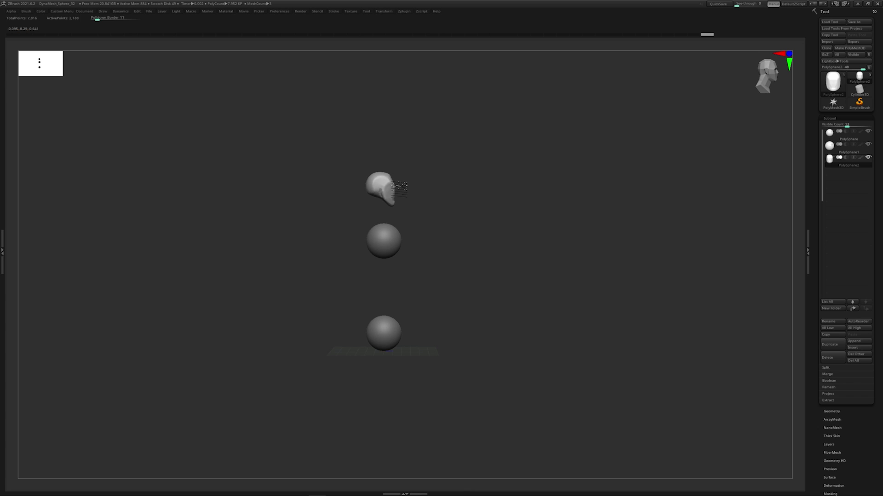
Switch the active subtool back and forth among the head, middle sphere and lower sphere by picking them on the model
alt+drag(446, 246, 526, 195)
alt+click(375, 217)
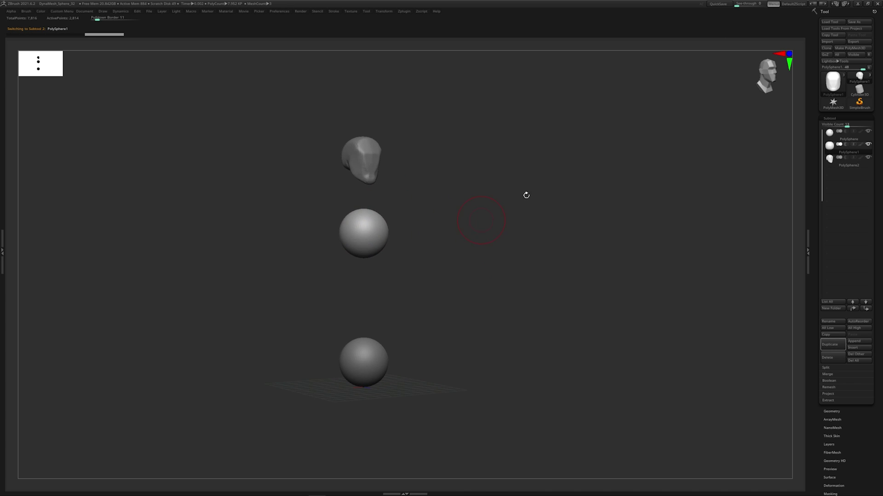
alt+click(360, 156)
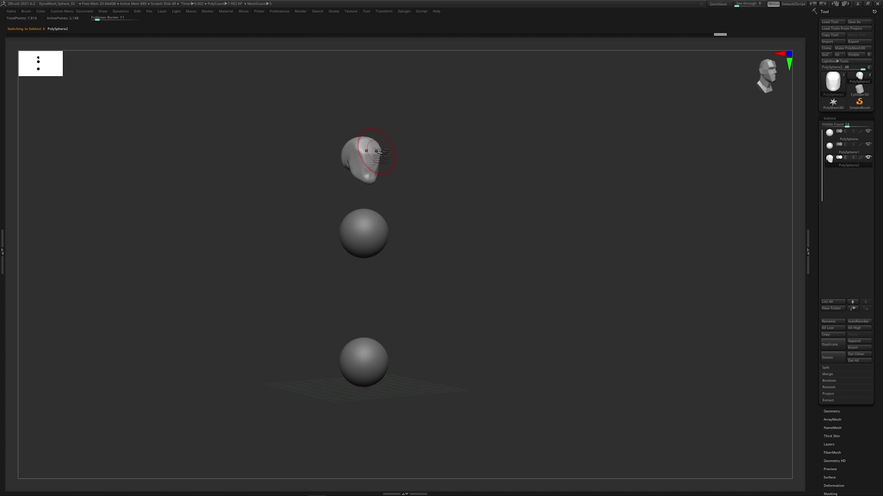
drag(430, 216, 437, 213)
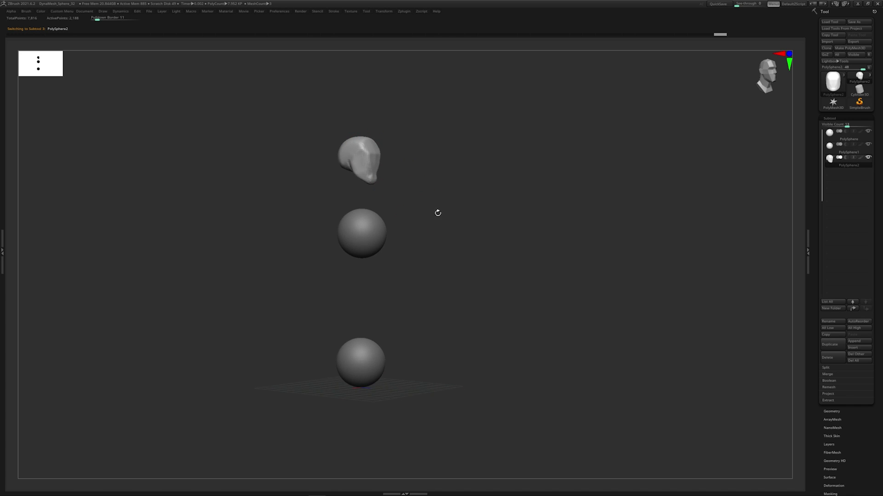
alt+click(369, 216)
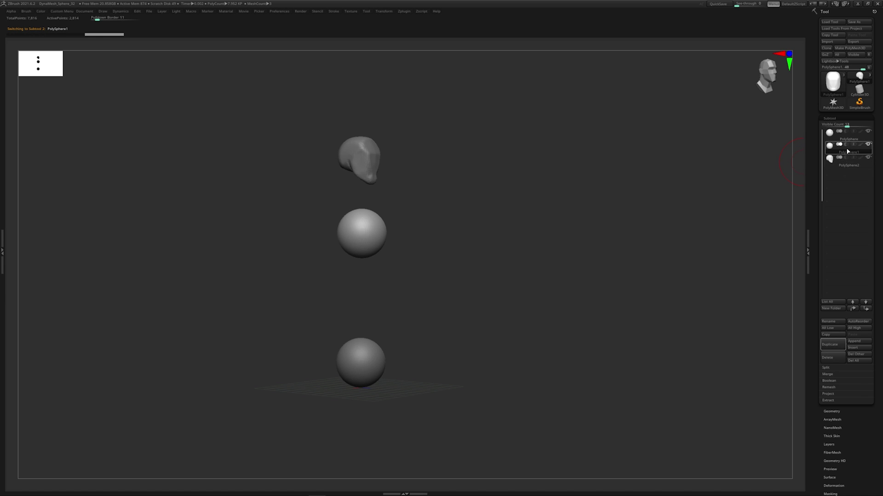
mouse_move(854, 155)
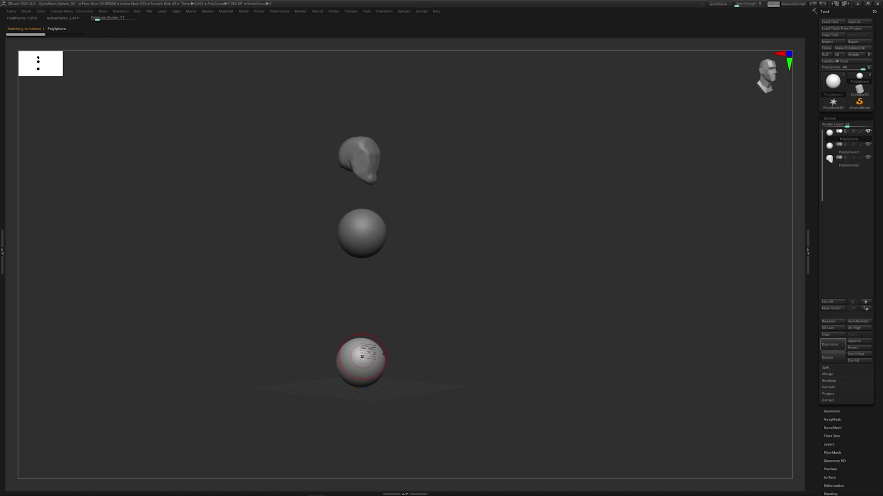
alt+click(370, 360)
alt+click(373, 229)
alt+click(371, 163)
alt+click(370, 223)
alt+click(368, 352)
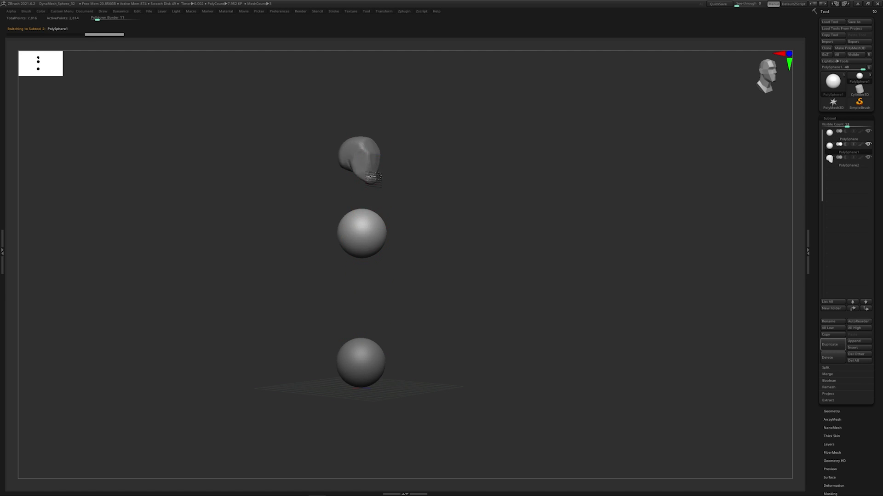
drag(499, 272, 574, 238)
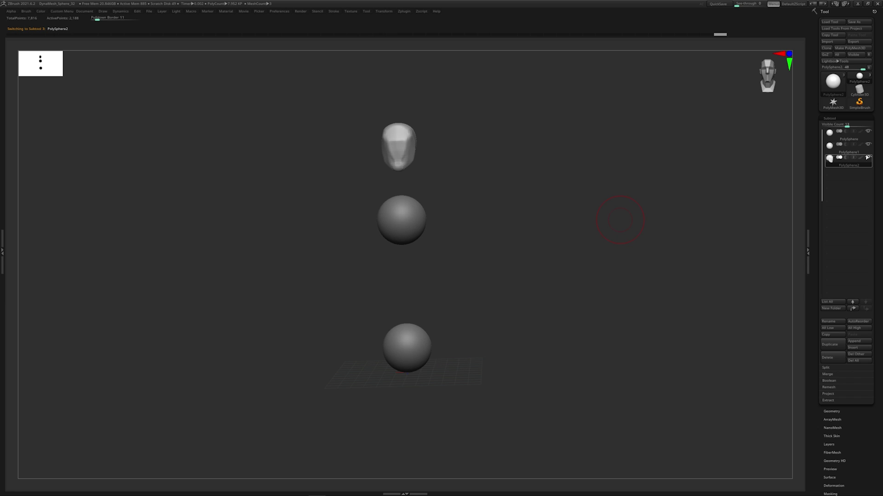
Hide the PolySphere2 head subtool, make PolySphere1 active, and show the head again
mouse_move(870, 159)
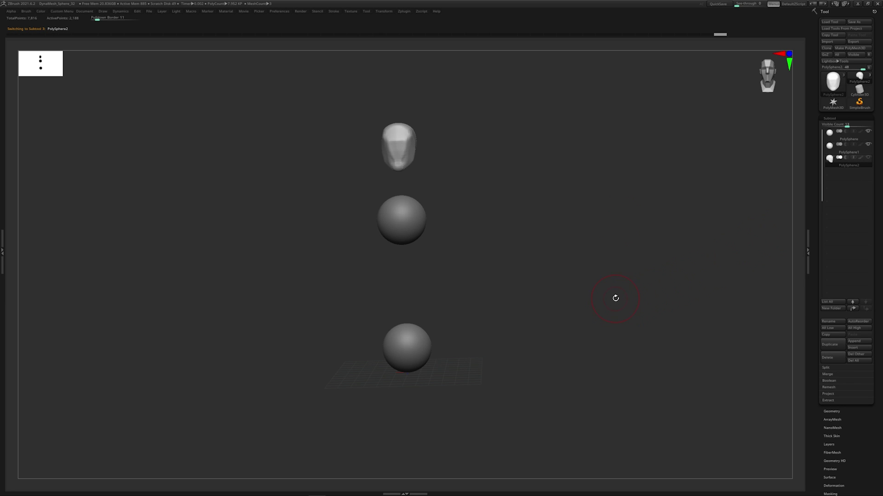
drag(615, 298, 515, 259)
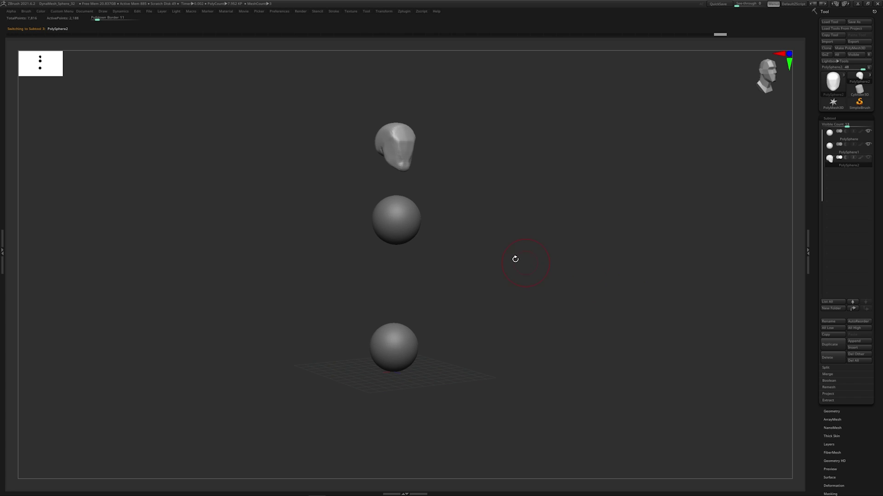
alt+click(407, 222)
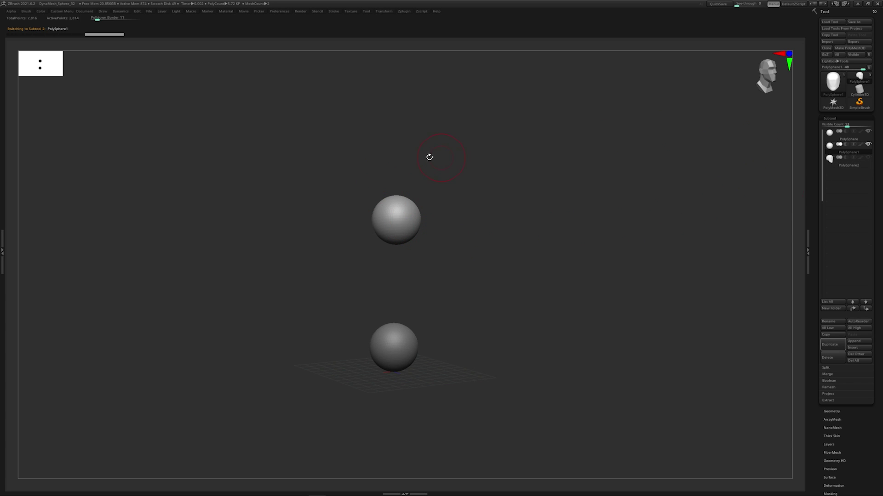
drag(429, 157, 534, 220)
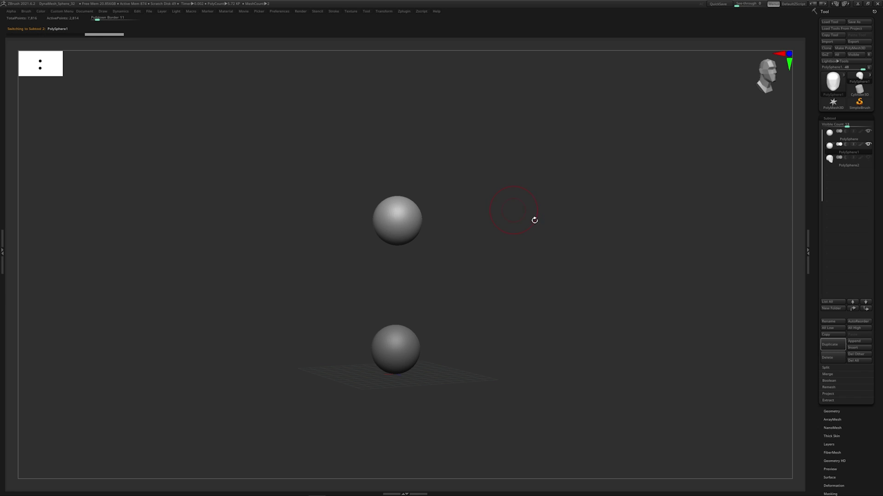
click(869, 159)
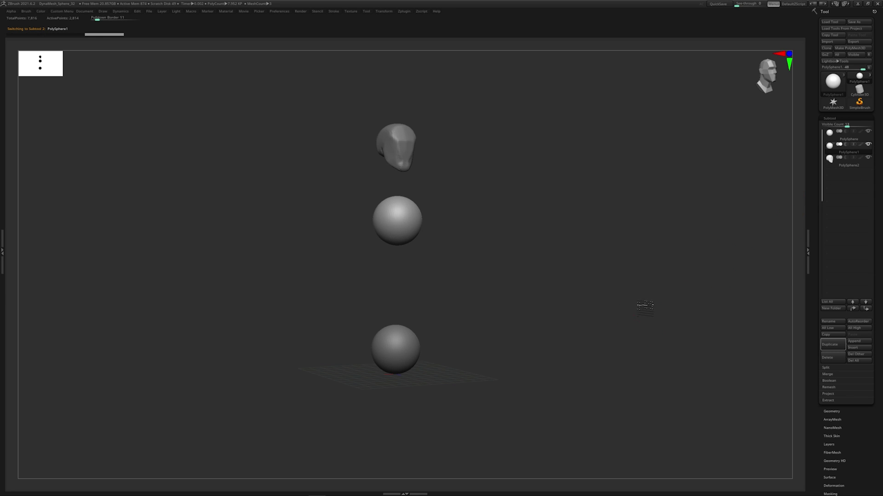
drag(597, 286, 574, 274)
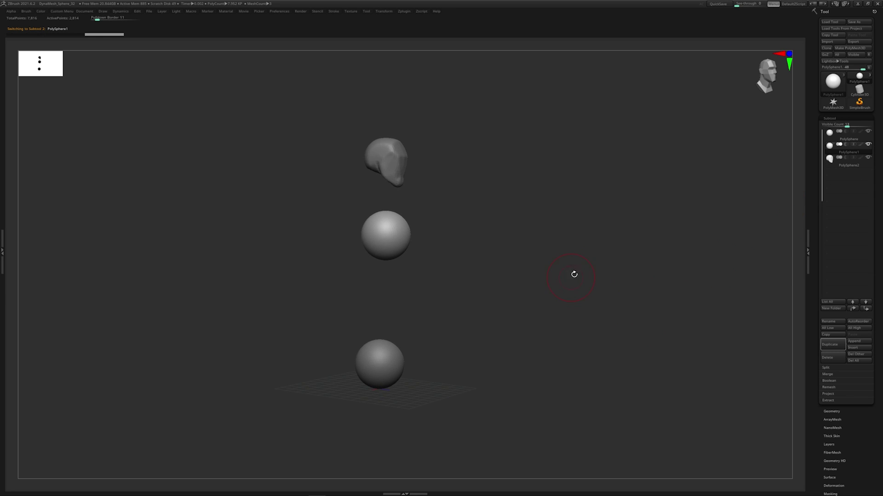
Hide all inactive subtools, cycle through the three subtools one at a time, and restore the visibility of all of them
shift+click(868, 145)
drag(731, 252, 735, 245)
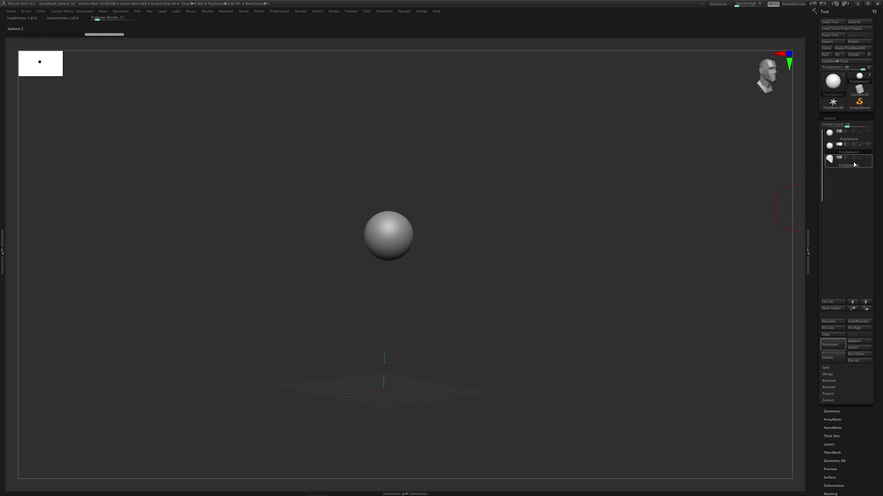
click(851, 166)
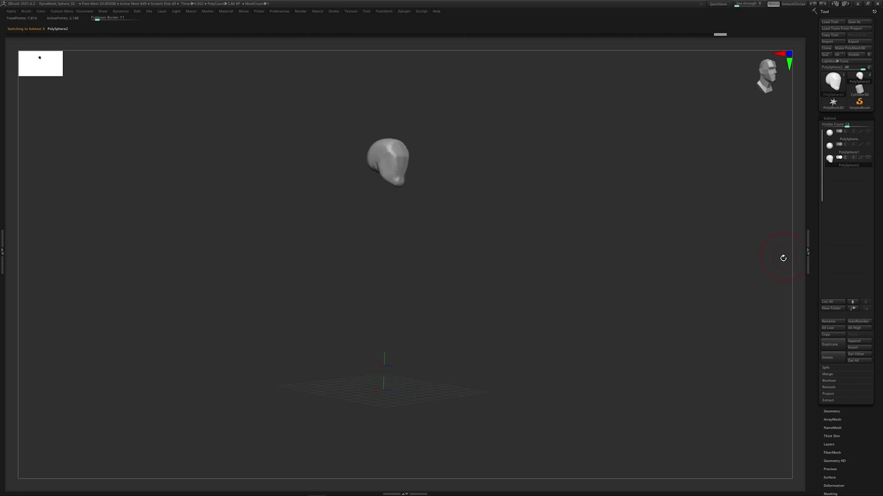
click(859, 143)
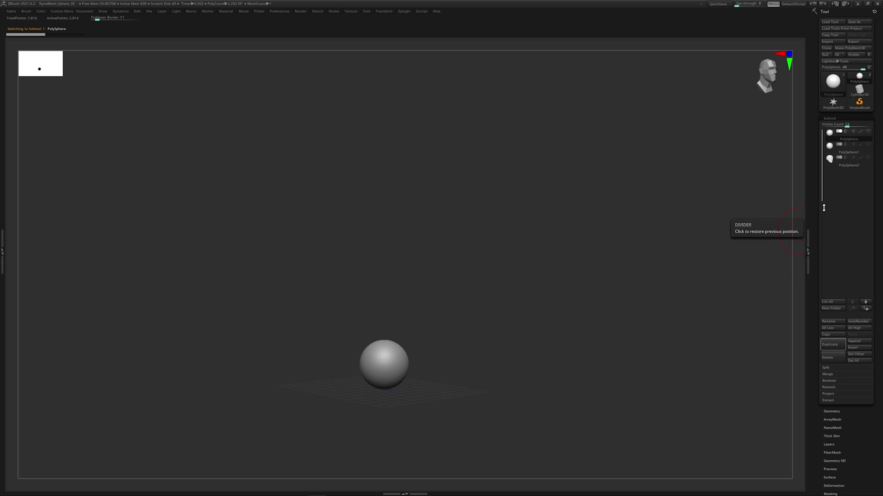
click(854, 155)
shift+click(868, 157)
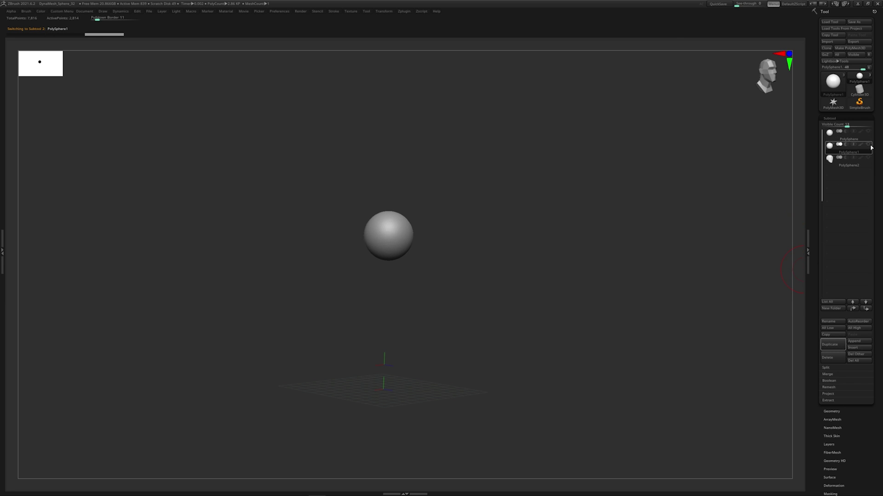
Inspect the subtools from the side, turning the PolyFrame display on and off to see their wireframes
right_drag(611, 308, 602, 305)
right_click(501, 299)
shift+right_drag(517, 224, 498, 226)
mouse_move(498, 227)
mouse_down()
mouse_move(540, 225)
mouse_move(491, 215)
mouse_move(512, 236)
mouse_move(502, 224)
mouse_move(455, 217)
mouse_up()
key(shift+f)
key(shift+f)
mouse_move(496, 246)
mouse_down()
mouse_move(520, 244)
mouse_move(529, 276)
mouse_move(500, 254)
mouse_up()
key(shift+f)
key(shift+f)
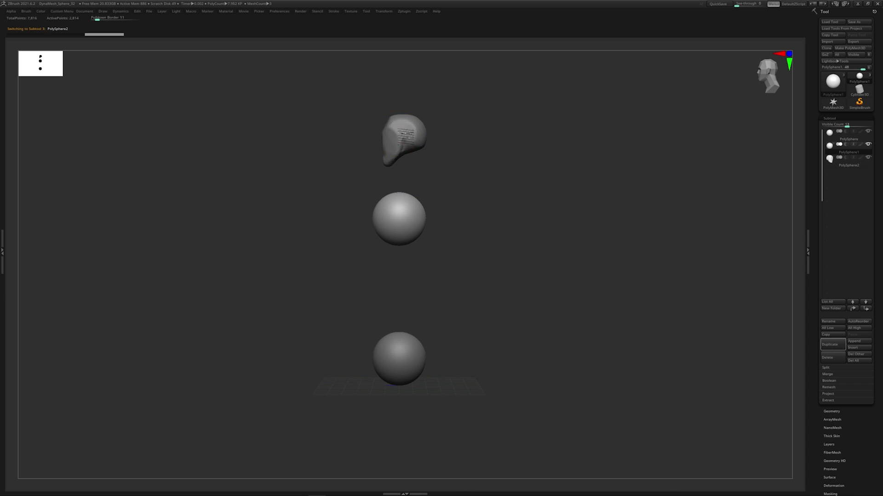
Make the middle sphere, PolySphere1, active and stretch it into a slanted egg shape with a resized Move brush
alt+click(405, 136)
mouse_move(486, 297)
mouse_down()
mouse_move(515, 301)
mouse_move(553, 290)
mouse_move(481, 293)
mouse_move(506, 284)
mouse_move(492, 306)
mouse_move(450, 201)
mouse_move(461, 183)
mouse_up()
alt+click(405, 217)
key(shift+f)
key(space)
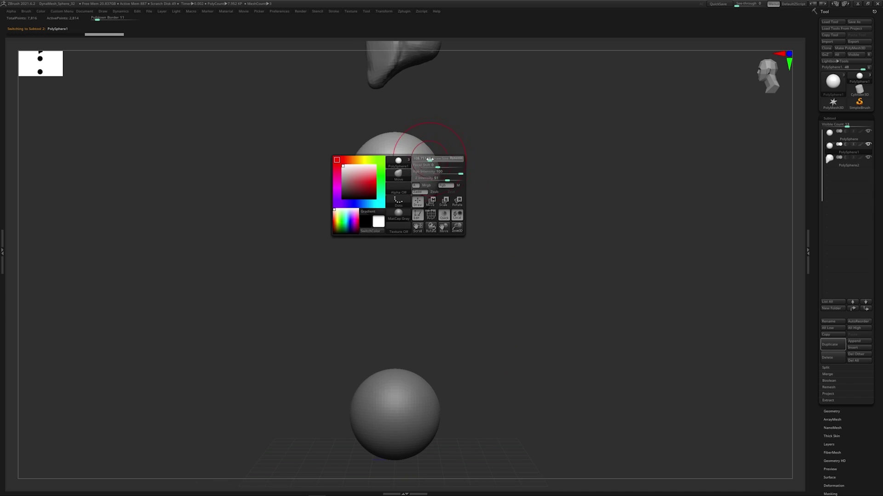
mouse_move(430, 159)
mouse_down()
mouse_move(438, 159)
mouse_move(432, 131)
mouse_move(394, 126)
mouse_up()
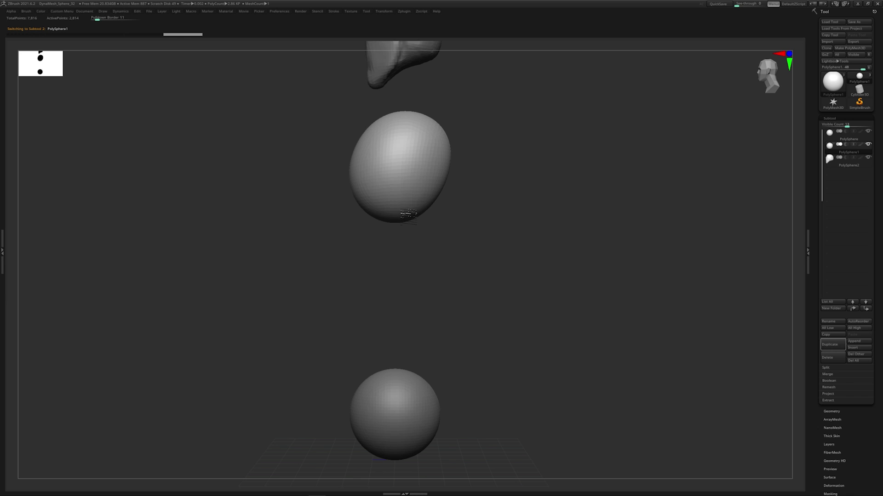
mouse_move(408, 215)
mouse_down()
mouse_move(394, 233)
mouse_move(402, 229)
mouse_up()
Adjust the brush size and reshape the PolySphere1 egg into a ribcage with a broad, flattened chest and tapered lower end, undoing the last change
key(space)
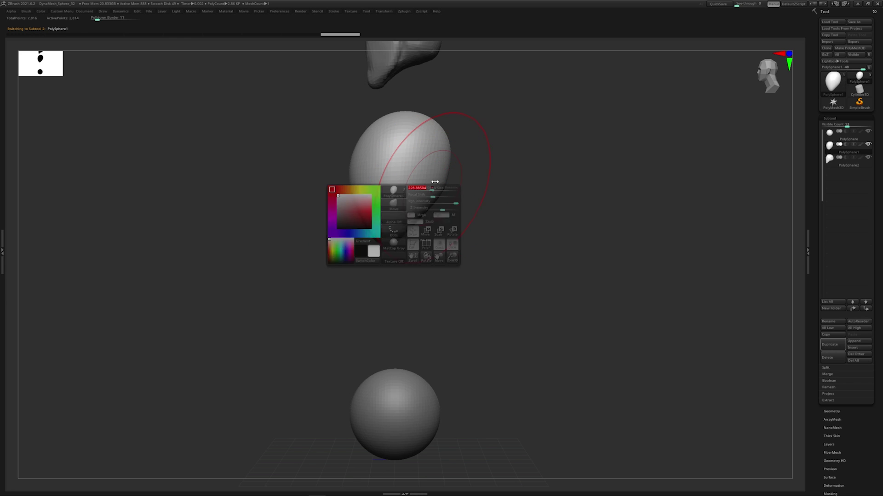
drag(435, 182, 437, 182)
mouse_move(442, 171)
mouse_down()
mouse_move(473, 153)
mouse_move(455, 145)
mouse_move(471, 142)
mouse_move(451, 138)
mouse_move(515, 120)
mouse_up()
key(space)
drag(445, 120, 435, 104)
drag(397, 134, 401, 154)
mouse_move(445, 186)
mouse_down()
mouse_move(458, 187)
mouse_move(450, 168)
mouse_up()
key(space)
mouse_move(487, 133)
mouse_down()
mouse_move(470, 138)
mouse_move(470, 146)
mouse_move(475, 128)
mouse_move(490, 130)
mouse_move(484, 153)
mouse_move(470, 152)
mouse_move(471, 133)
mouse_up()
key(ctrl+z)
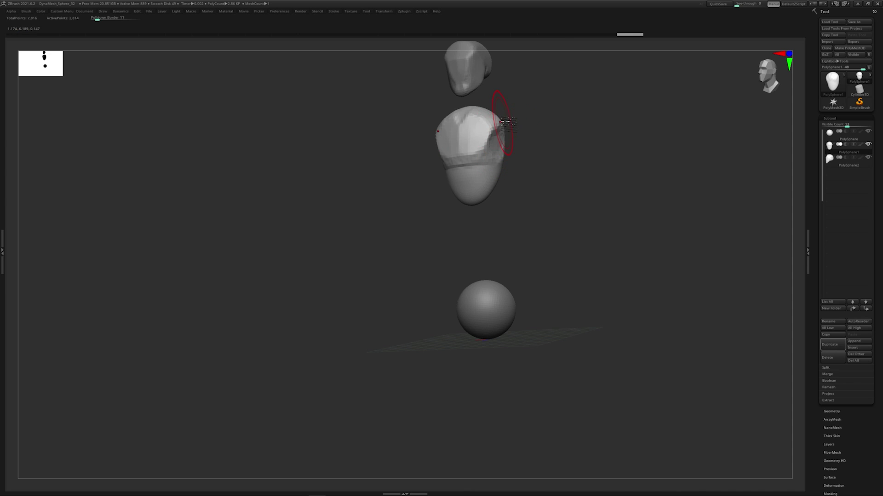
Pull symmetrical shoulder stubs out of the upper sides of the PolySphere1 torso
right_drag(501, 121, 477, 159)
right_drag(503, 125, 478, 162)
right_drag(509, 137, 477, 177)
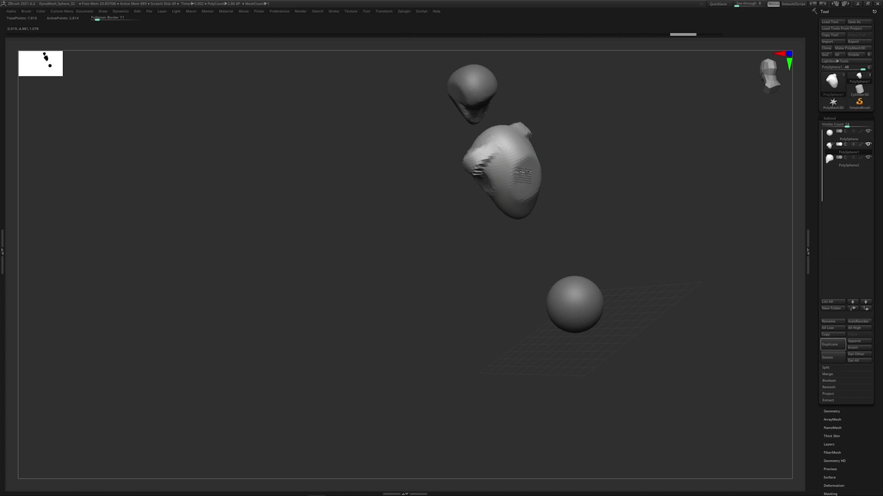
right_drag(572, 146, 471, 177)
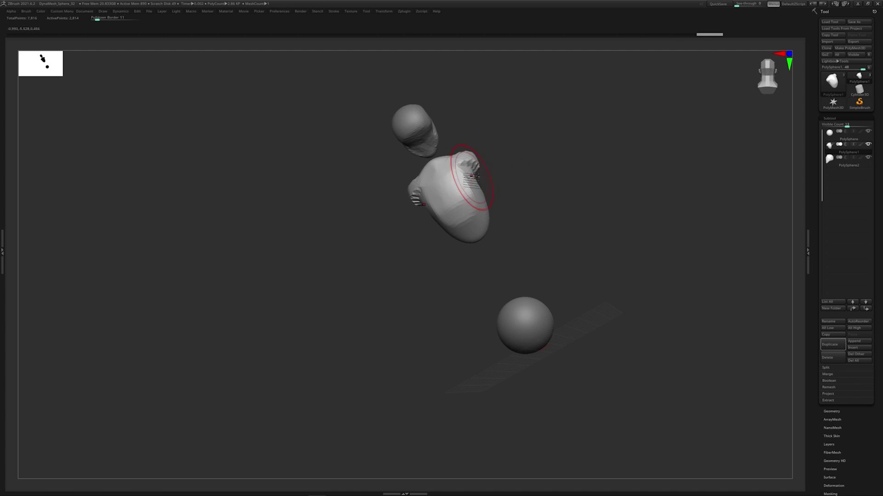
Resize the brush, refine the shoulder stubs and pull the lower end of the torso forward
key(space)
mouse_move(467, 161)
mouse_down()
mouse_move(497, 146)
mouse_move(485, 182)
mouse_up()
mouse_move(499, 183)
right_down()
mouse_move(519, 167)
mouse_move(506, 172)
right_up()
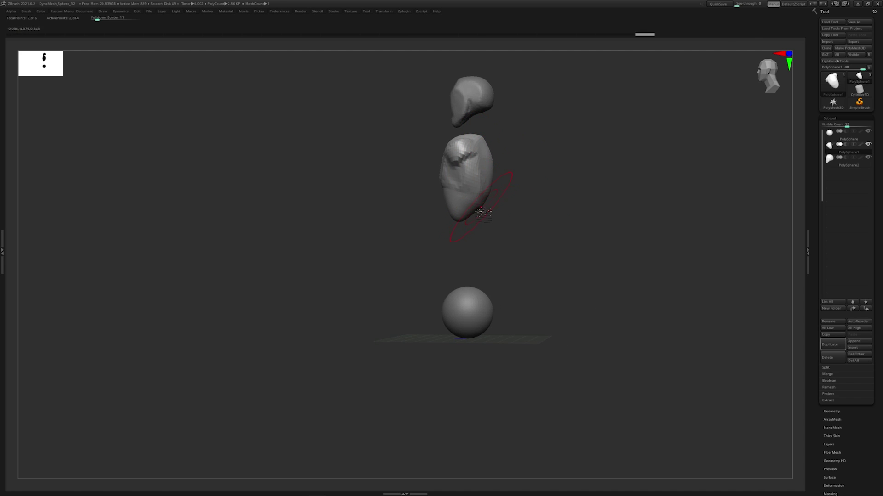
right_drag(483, 211, 504, 188)
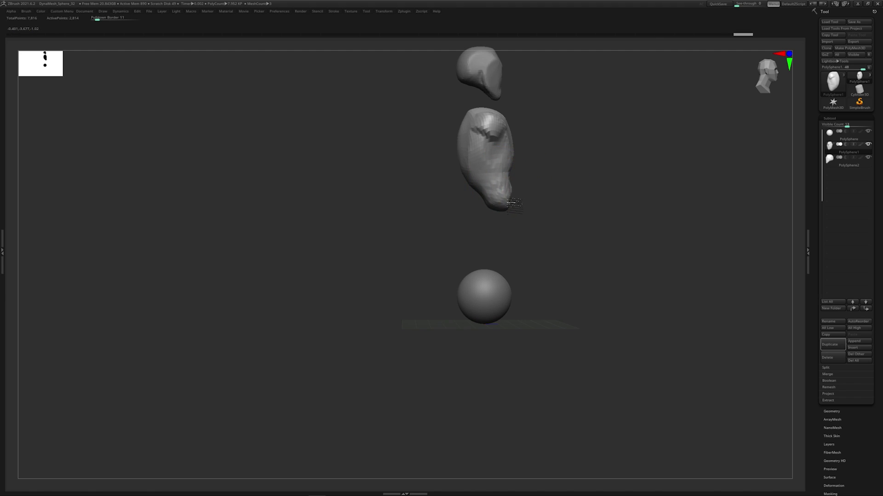
Broaden the torso's shoulders and waist, and remesh it with DynaMesh
mouse_move(459, 220)
right_down()
mouse_move(542, 167)
mouse_move(486, 175)
mouse_move(502, 130)
mouse_move(485, 140)
mouse_move(496, 147)
mouse_move(500, 181)
mouse_move(563, 171)
right_up()
drag(536, 158, 502, 197)
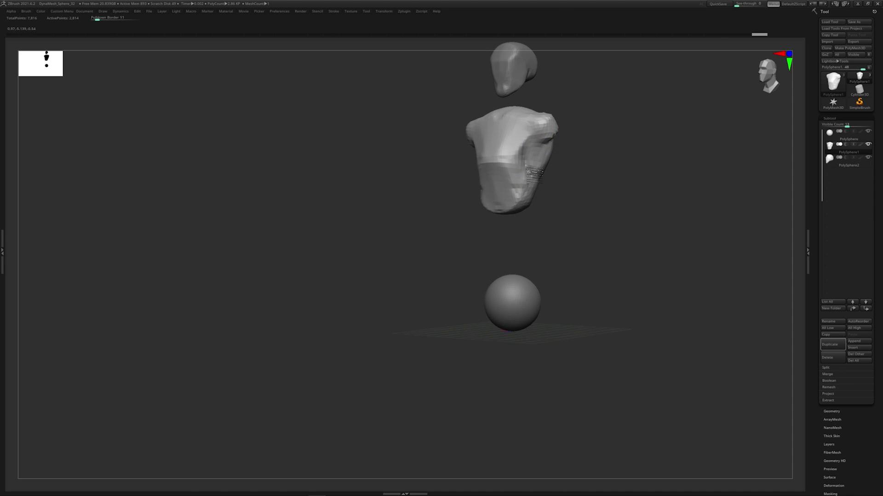
right_drag(533, 174, 550, 167)
right_drag(607, 156, 390, 203)
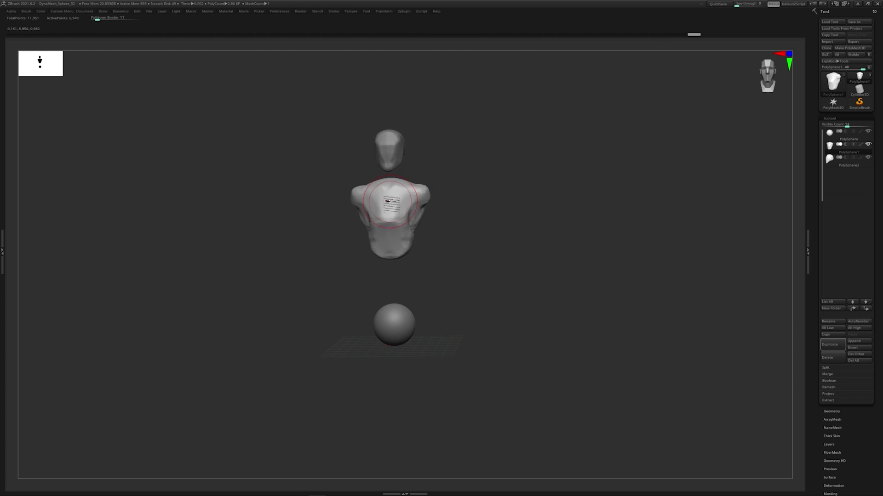
Build up the chest with clay strokes and define the ribcage's lower edge and sides below the shoulders
drag(390, 202, 408, 204)
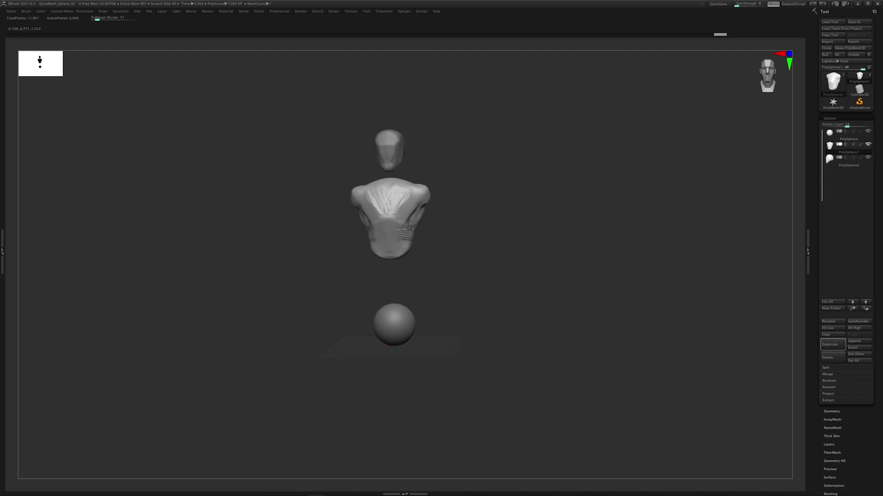
right_drag(423, 199, 403, 217)
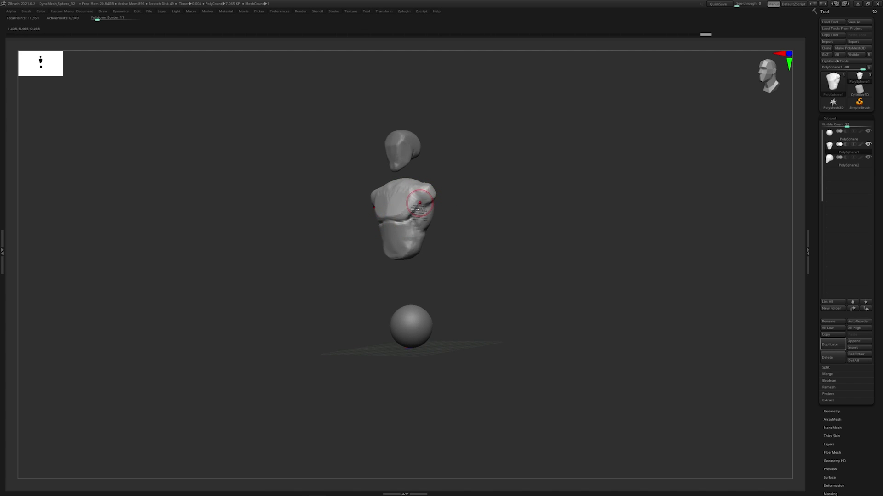
drag(420, 203, 423, 200)
mouse_move(470, 191)
mouse_down()
mouse_move(511, 185)
mouse_move(508, 169)
mouse_up()
key(space)
drag(414, 213, 395, 231)
Shape the back and waist of the torso from behind and widen its shoulders
mouse_move(429, 200)
right_down()
mouse_move(379, 244)
mouse_move(414, 241)
mouse_move(445, 219)
mouse_move(372, 239)
mouse_move(380, 213)
right_up()
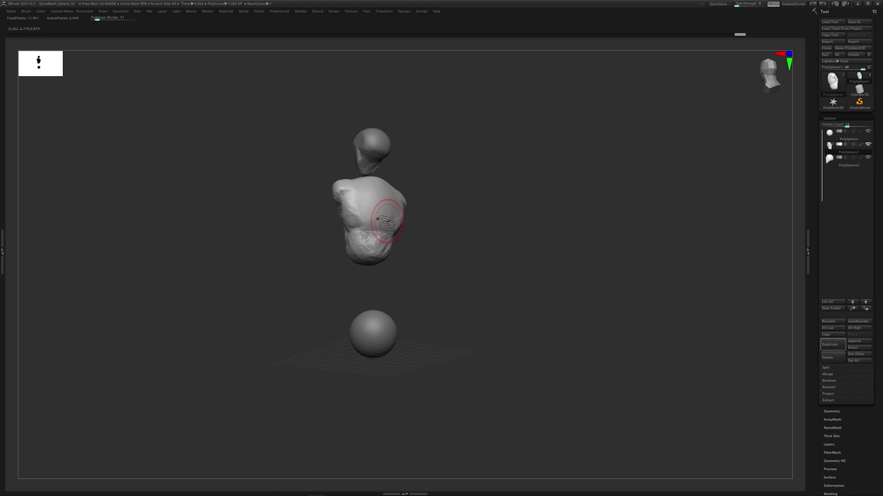
right_drag(392, 252, 433, 237)
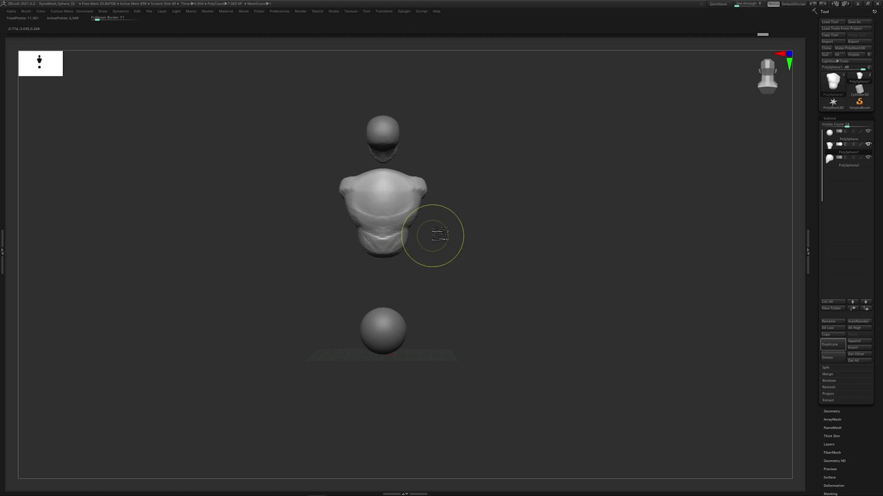
right_drag(487, 321, 502, 253)
mouse_move(374, 247)
right_down()
mouse_move(353, 231)
mouse_move(354, 197)
mouse_move(368, 173)
mouse_move(377, 186)
right_up()
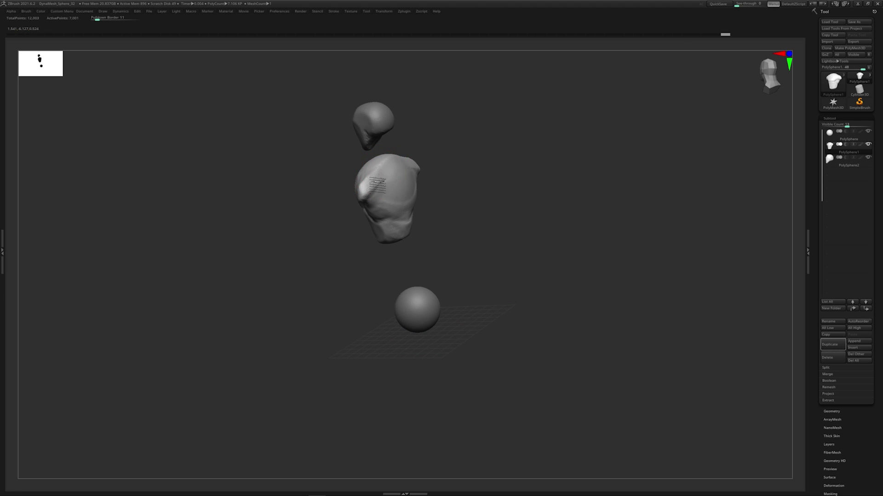
Refine the shoulder stubs and upper back of the torso with short strokes
drag(376, 196, 377, 194)
right_drag(378, 193, 400, 172)
drag(373, 184, 363, 183)
right_drag(455, 168, 436, 168)
Try pulling the shoulder stubs outward into long tapered arms, adjusting the brush size between pulls
mouse_move(436, 167)
ctrl+right_down()
mouse_move(446, 232)
mouse_move(425, 199)
mouse_move(433, 207)
ctrl+right_up()
key(space)
mouse_move(381, 195)
mouse_down()
mouse_move(487, 195)
mouse_move(499, 205)
mouse_up()
mouse_move(498, 205)
right_down()
mouse_move(479, 235)
mouse_move(448, 206)
right_up()
key(space)
drag(448, 205, 441, 205)
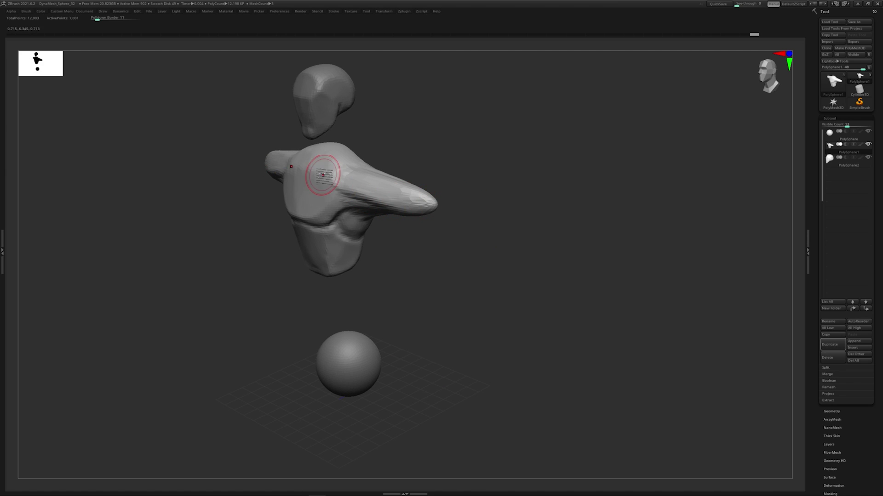
Try brush strokes on the chest and thin arms, and undo the last arm stroke
drag(321, 177, 327, 195)
drag(412, 198, 423, 208)
key(space)
right_drag(424, 208, 452, 190)
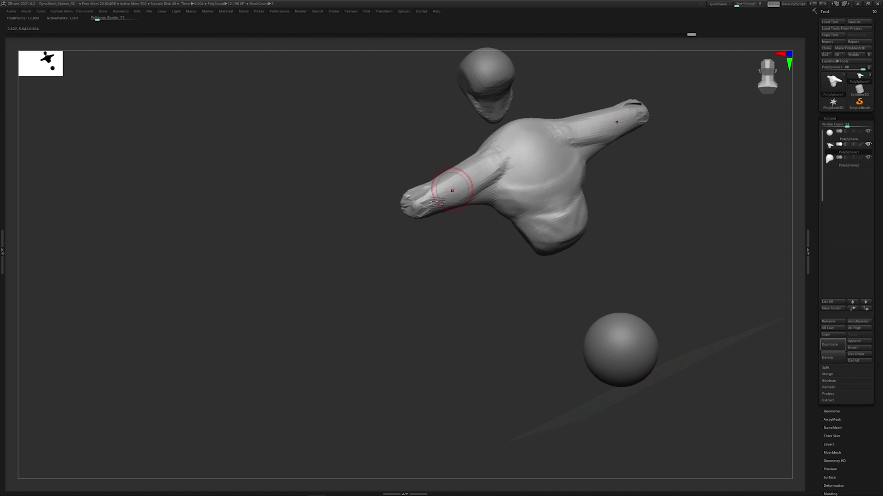
mouse_move(438, 242)
right_down()
mouse_move(437, 262)
mouse_move(500, 253)
mouse_move(451, 263)
mouse_move(443, 256)
right_up()
key(ctrl+z)
Try backface masking with the ClayBuildup brush on the arms, and remesh the torso with DynaMesh
key(space)
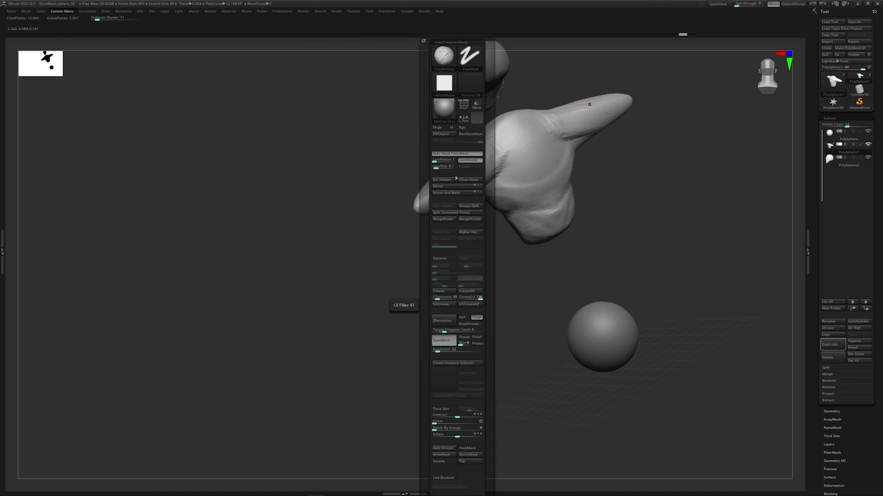
key(space)
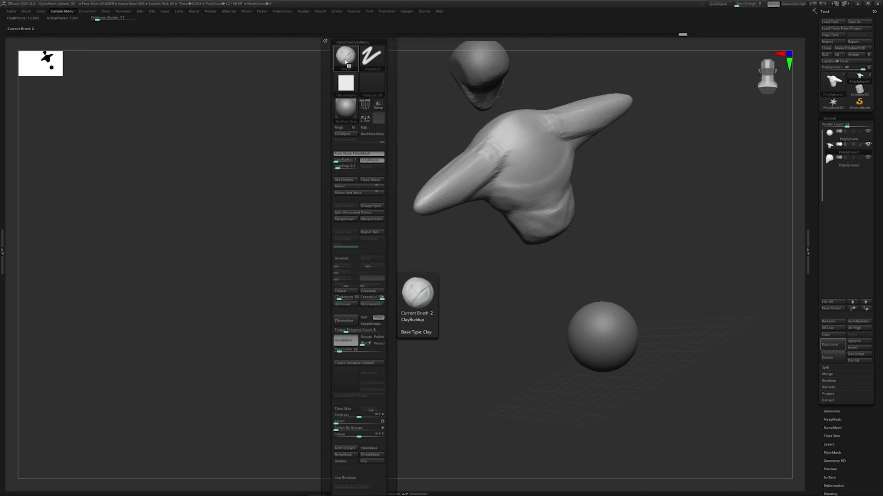
click(380, 136)
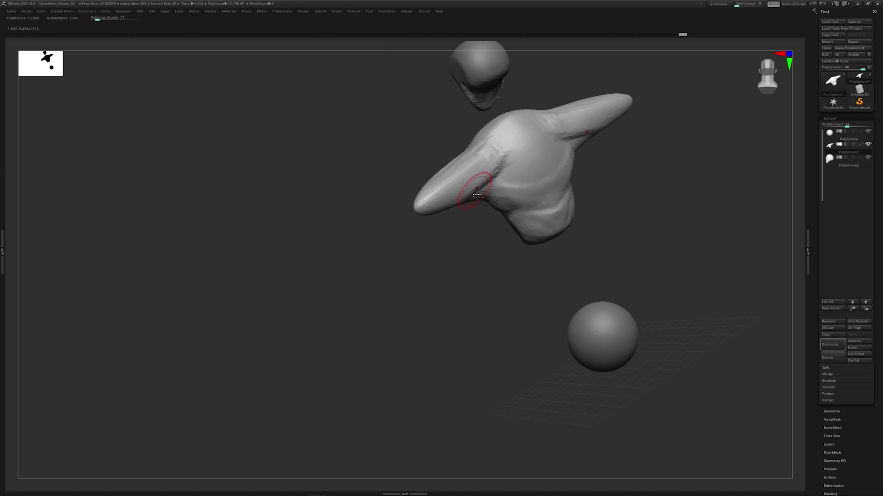
key(space)
mouse_move(470, 171)
mouse_down()
mouse_move(462, 196)
mouse_move(460, 184)
mouse_up()
drag(414, 255, 504, 246)
ctrl+drag(562, 170, 571, 197)
mouse_move(598, 241)
mouse_down()
mouse_move(556, 240)
mouse_move(548, 221)
mouse_move(446, 216)
mouse_up()
Toggle the brush's backface masking, test strokes on the front of the forearms, and undo them
key(q)
click(565, 134)
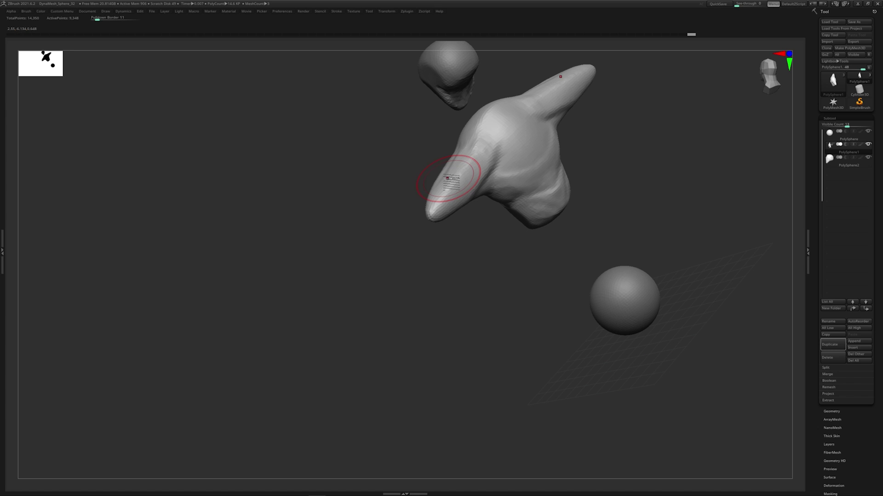
drag(451, 178, 528, 211)
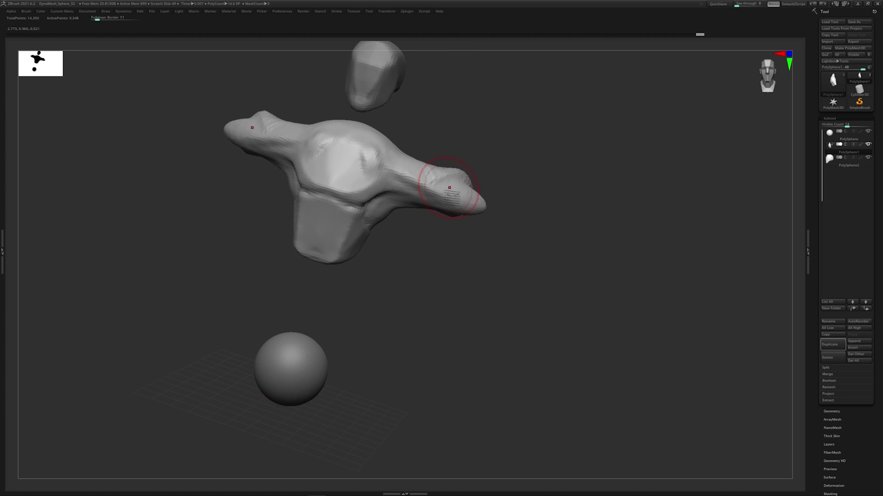
drag(440, 182, 445, 191)
mouse_move(522, 196)
mouse_down()
mouse_move(502, 189)
mouse_move(458, 213)
mouse_move(518, 196)
mouse_up()
key(ctrl+z)
drag(443, 182, 443, 189)
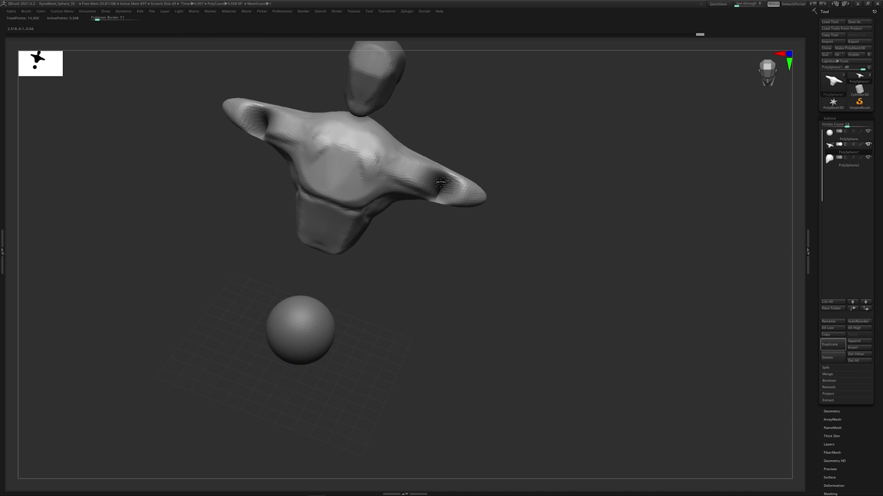
mouse_move(503, 186)
mouse_down()
mouse_move(451, 203)
mouse_move(505, 220)
mouse_move(526, 197)
mouse_move(479, 235)
mouse_up()
key(ctrl+z)
Toggle backface masking again and test the brush on the arms from other angles
key(space)
click(578, 134)
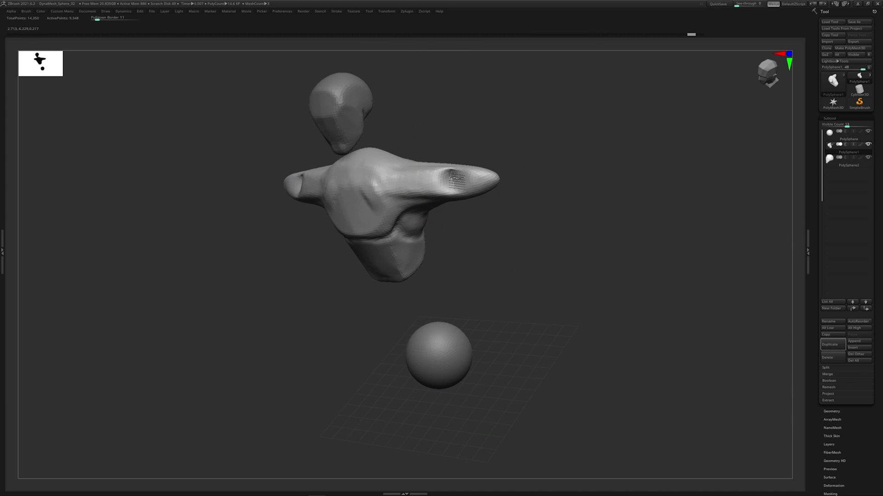
mouse_move(536, 145)
mouse_down()
mouse_move(483, 154)
mouse_move(526, 138)
mouse_move(481, 144)
mouse_move(532, 167)
mouse_move(547, 153)
mouse_move(463, 222)
mouse_move(496, 183)
mouse_up()
key(space)
click(475, 189)
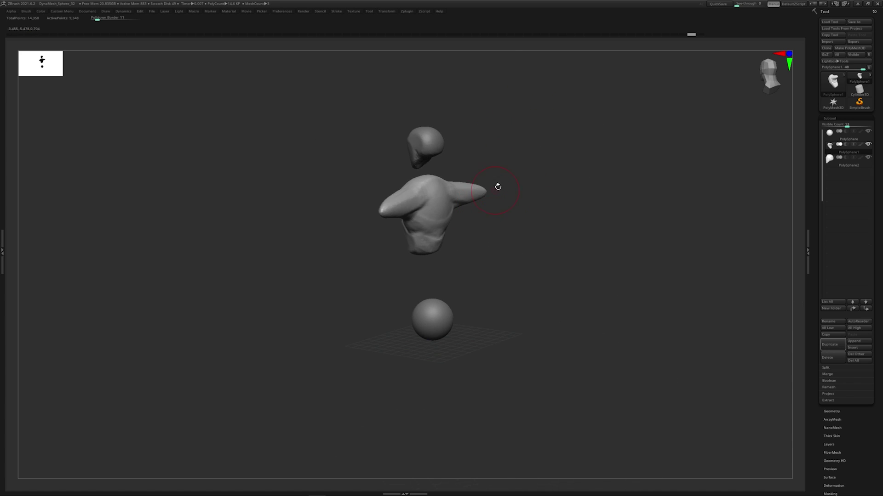
Compare the backface masking settings of the brushes and enable it for ClayBuildup
key(space)
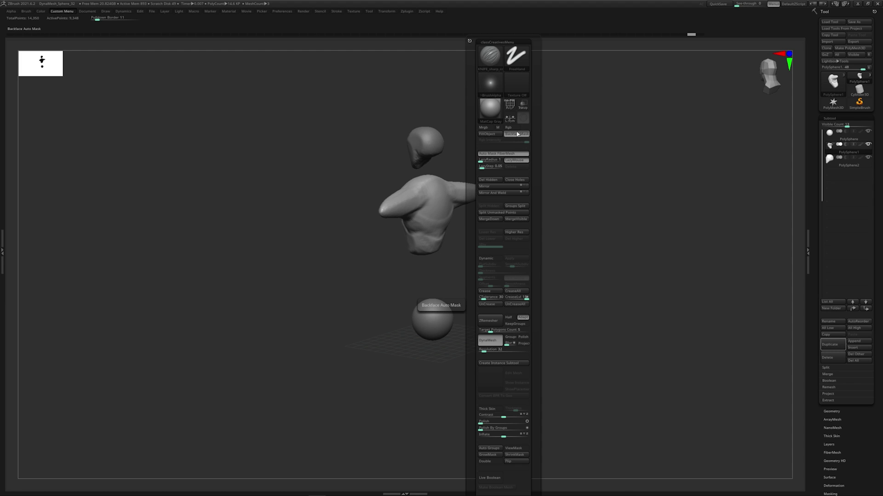
key(space)
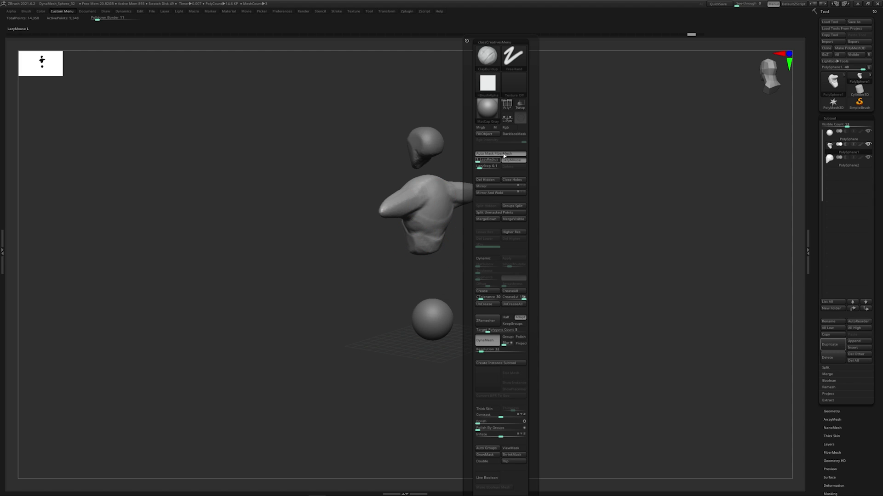
click(511, 135)
Return the torso to its state without arms and build up and smooth the upper back around the shoulder blades
drag(368, 304, 425, 317)
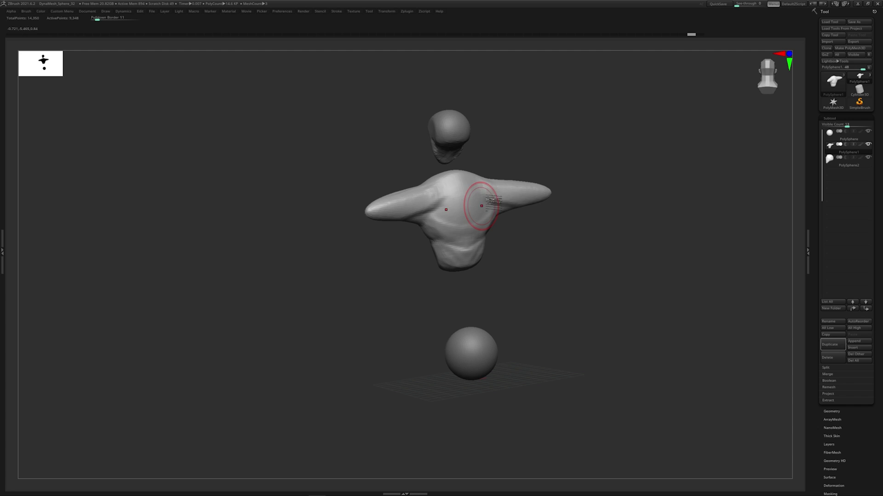
mouse_move(524, 212)
ctrl+mouse_down()
mouse_move(540, 226)
mouse_move(417, 195)
ctrl+mouse_up()
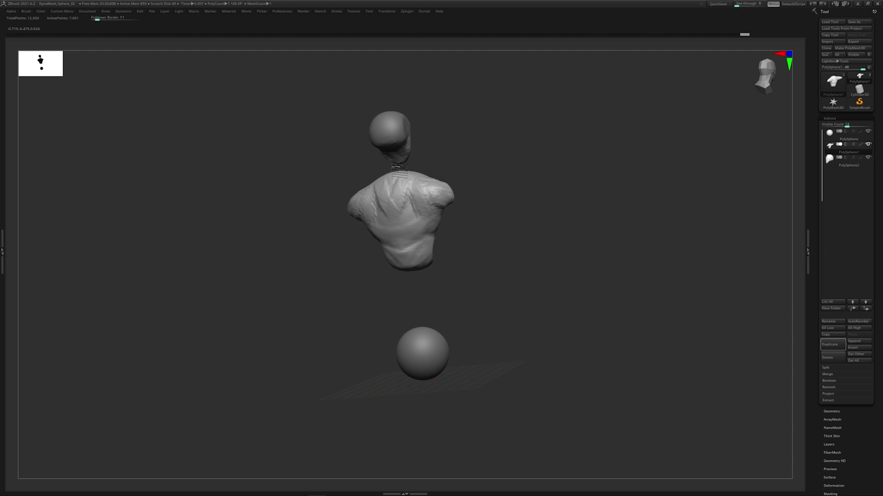
shift+drag(433, 166, 414, 187)
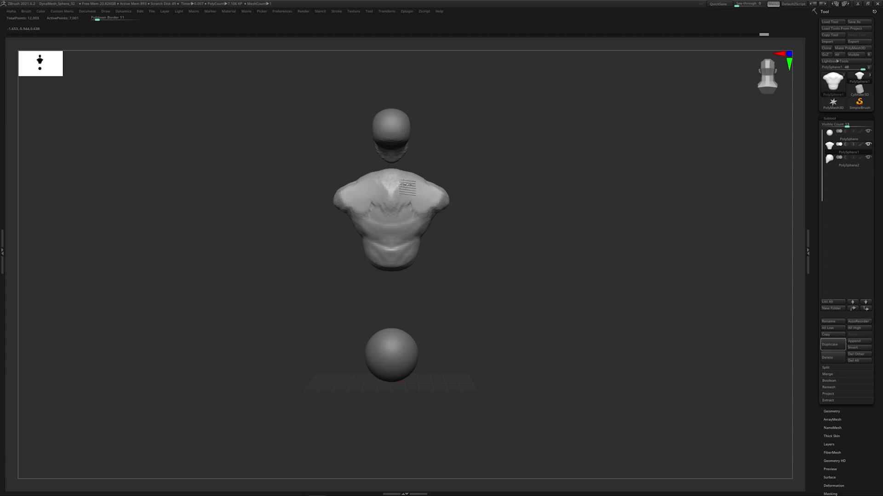
drag(453, 184, 482, 165)
mouse_move(413, 186)
mouse_down()
mouse_move(411, 213)
mouse_move(408, 206)
mouse_move(393, 219)
mouse_up()
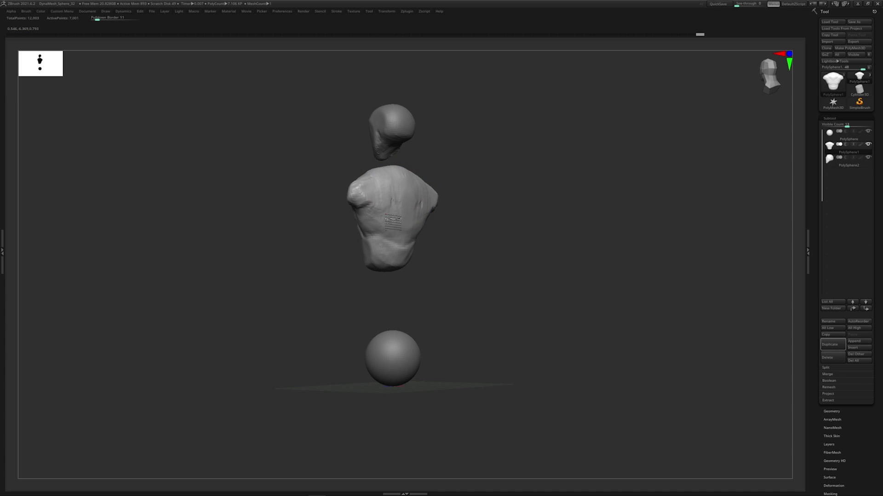
Add clay strokes along both sides of the chest beneath the shoulders
drag(441, 202, 416, 223)
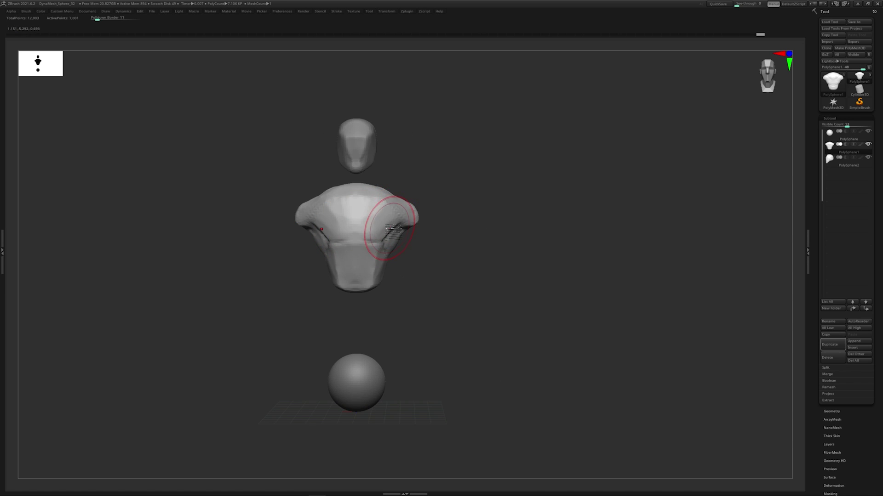
right_click(391, 231)
drag(387, 244, 396, 234)
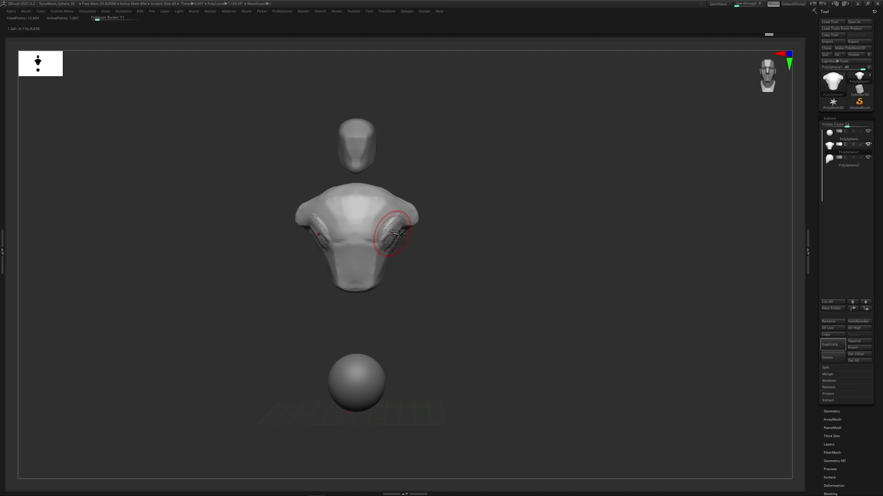
Resize the brush and pull the top of the torso upward toward the head from the side view
mouse_move(400, 233)
right_down()
mouse_move(389, 228)
mouse_move(385, 185)
mouse_move(363, 205)
mouse_move(336, 195)
right_up()
key(space)
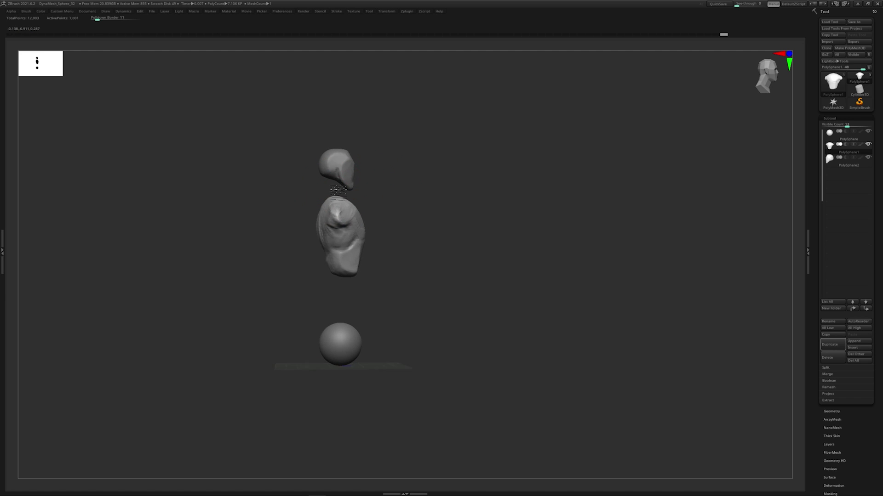
key(space)
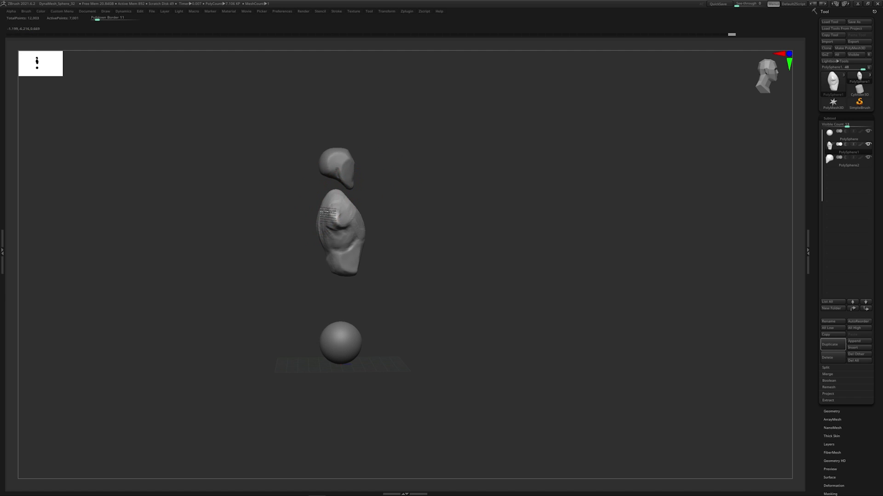
Move the torso slightly up toward the head and pull its lower front forward in the side view
key(space)
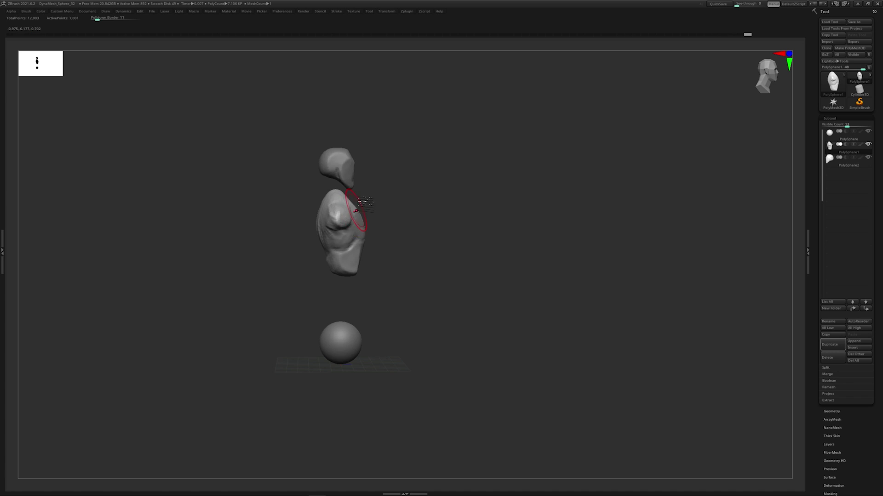
right_drag(345, 226, 368, 217)
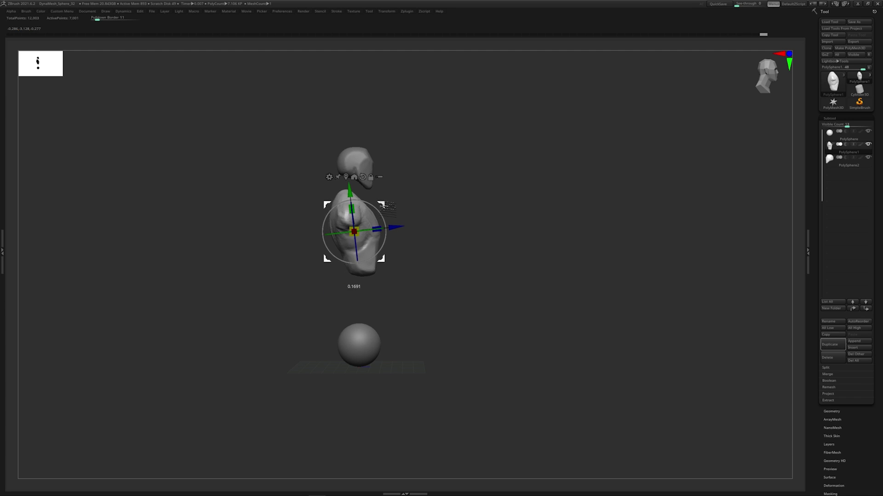
right_drag(474, 185, 390, 201)
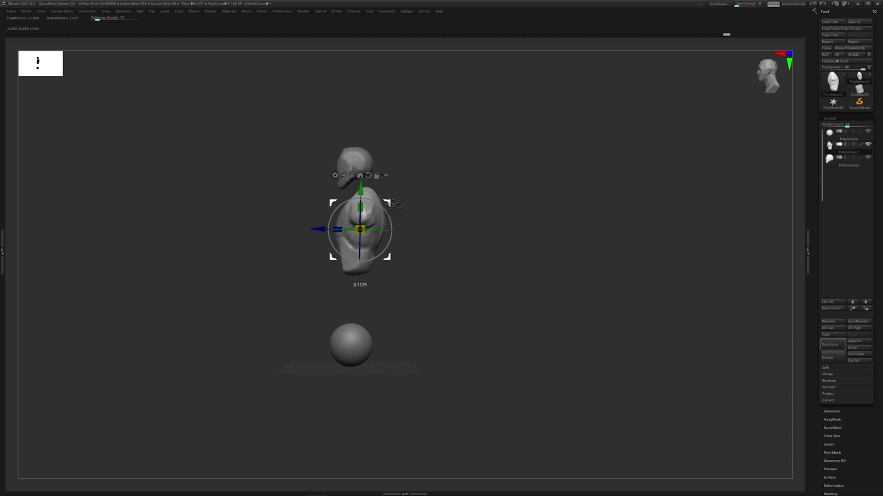
right_drag(390, 202, 485, 205)
key(q)
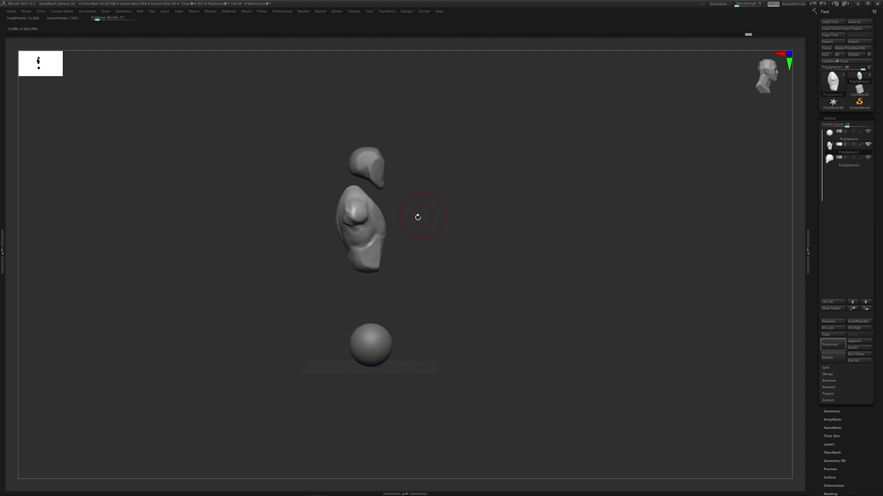
right_click(378, 253)
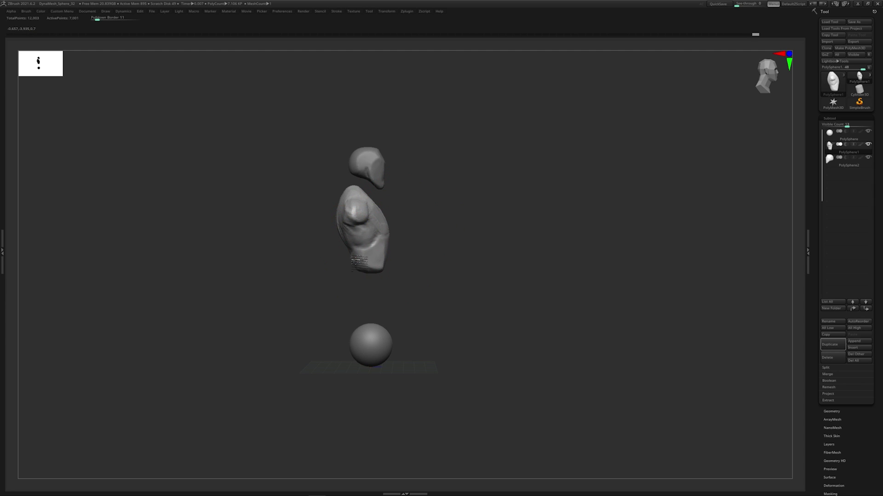
ctrl+right_drag(424, 183, 573, 265)
Duplicate the sphere below the torso, move the copy further down, and reselect the original sphere
alt+click(388, 294)
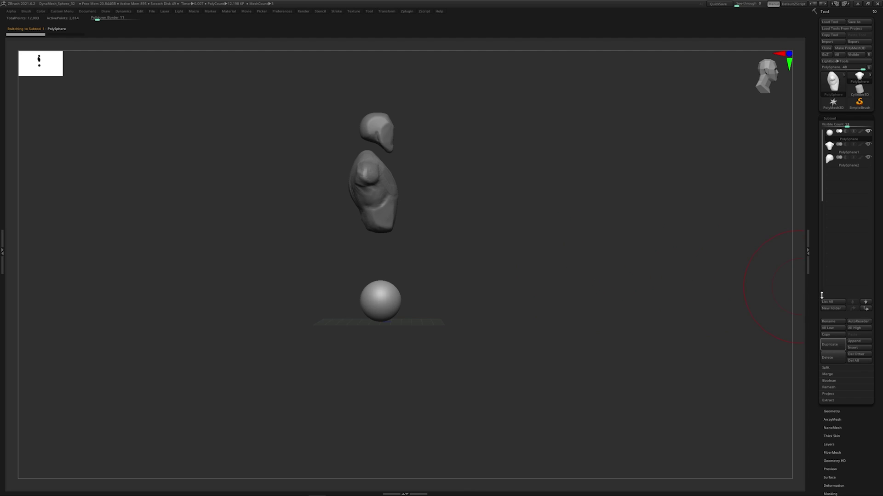
click(832, 345)
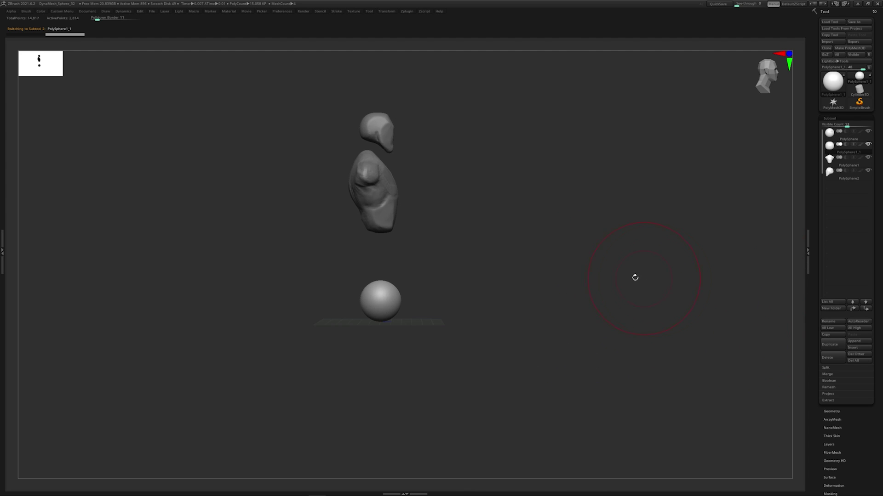
key(w)
drag(380, 260, 380, 336)
alt+right_drag(518, 296, 514, 252)
alt+click(394, 242)
Try moving the original sphere up against the underside of the torso, and undo it
alt+right_drag(475, 216, 483, 261)
drag(390, 254, 391, 202)
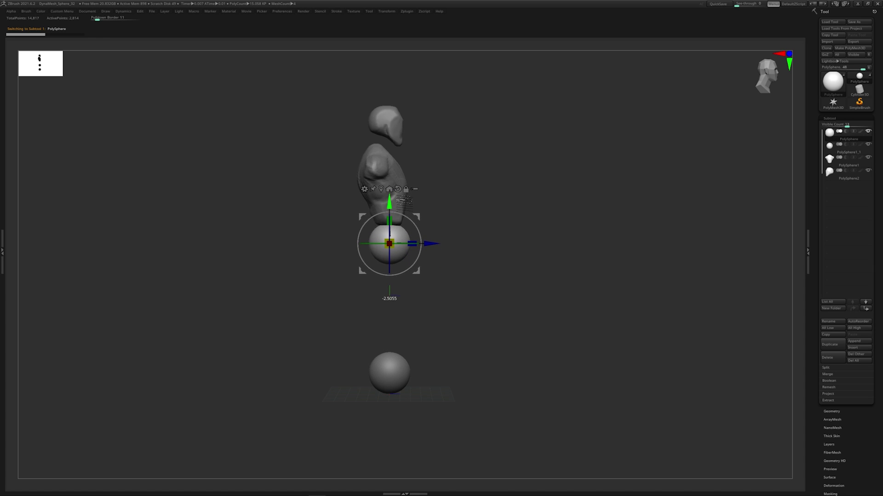
key(q)
mouse_move(479, 227)
right_down()
mouse_move(465, 246)
mouse_move(457, 238)
right_up()
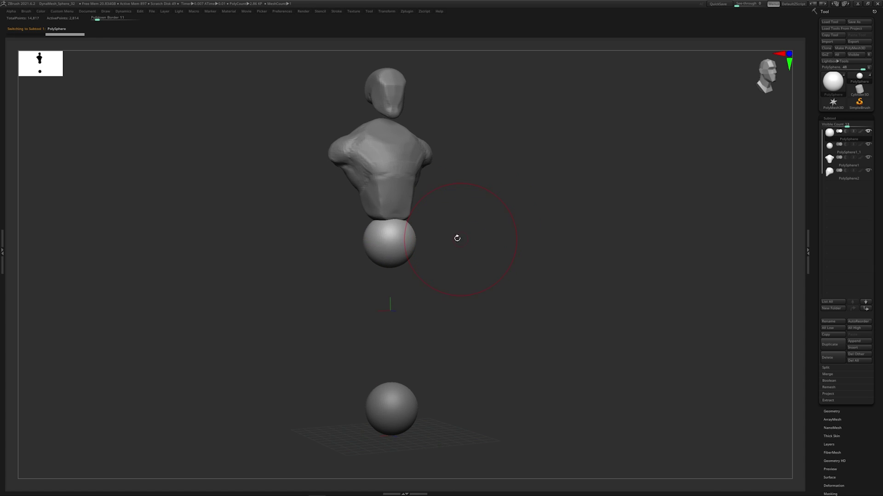
mouse_move(399, 243)
right_down()
mouse_move(448, 249)
mouse_move(506, 235)
mouse_move(514, 244)
right_up()
key(ctrl+z)
key(ctrl+z)
Flatten the sides and underside of the middle sphere with brush strokes from several angles
drag(447, 304, 447, 309)
right_drag(464, 308, 420, 317)
drag(418, 318, 419, 310)
mouse_move(430, 299)
right_down()
mouse_move(476, 289)
mouse_move(448, 296)
right_up()
drag(453, 304, 451, 322)
right_drag(469, 313, 492, 253)
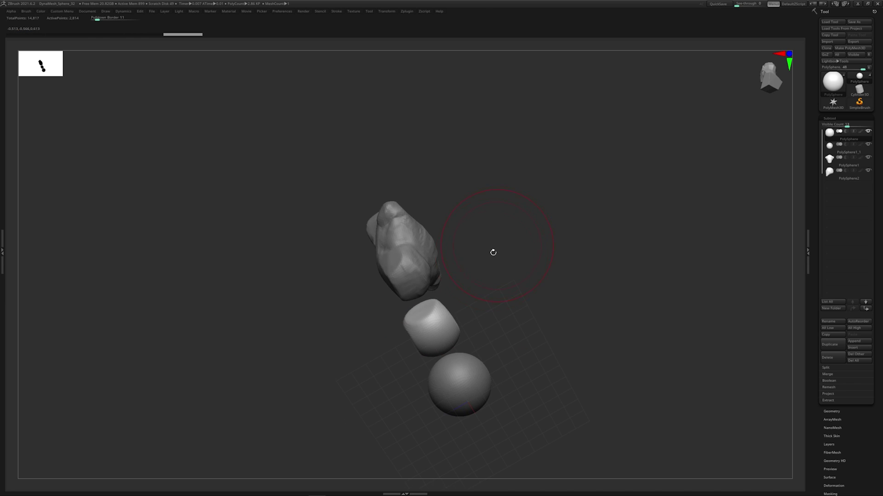
drag(451, 320, 440, 335)
right_drag(441, 334, 481, 222)
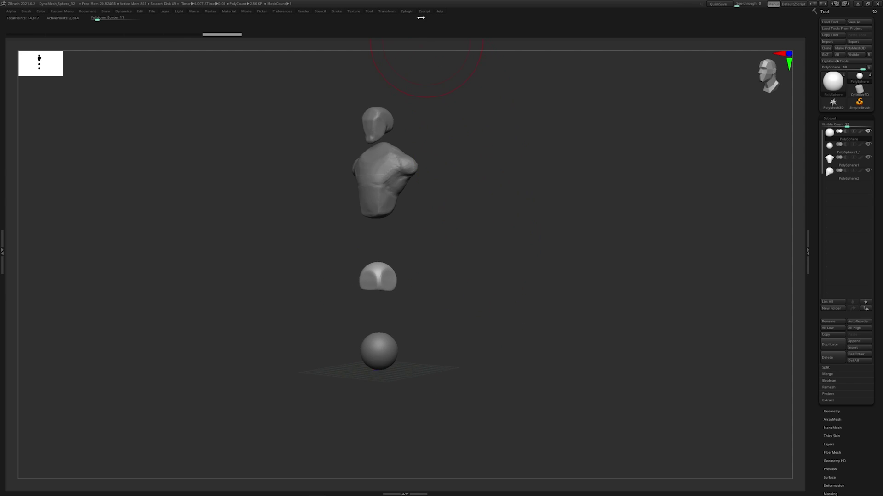
Toggle Solo mode on and off to compare the isolated flattened sphere with the whole figure
click(393, 12)
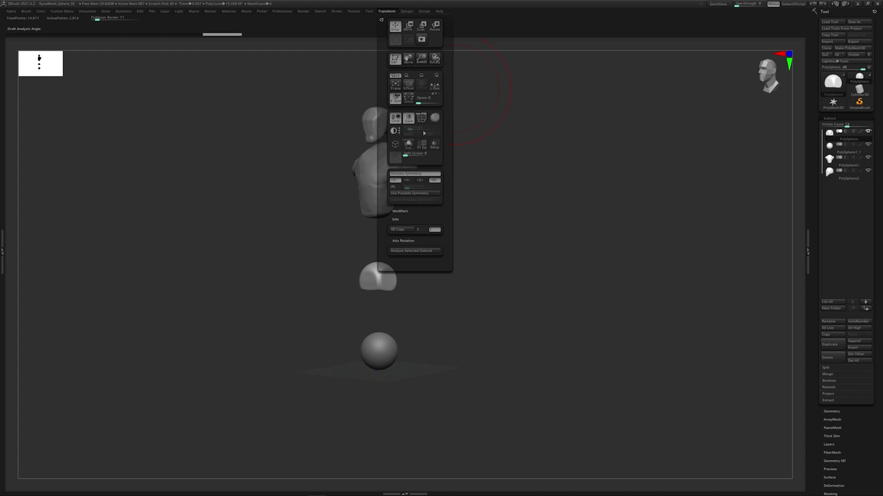
click(412, 148)
click(413, 149)
click(413, 148)
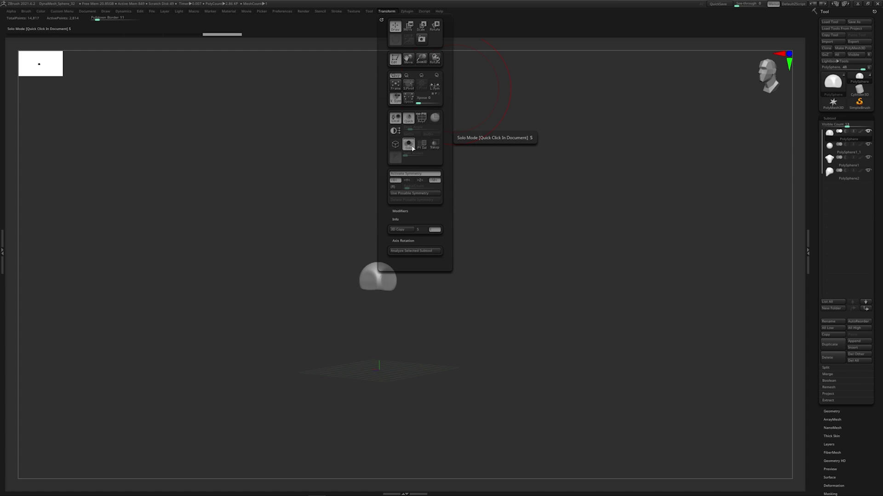
click(413, 148)
click(412, 148)
click(413, 148)
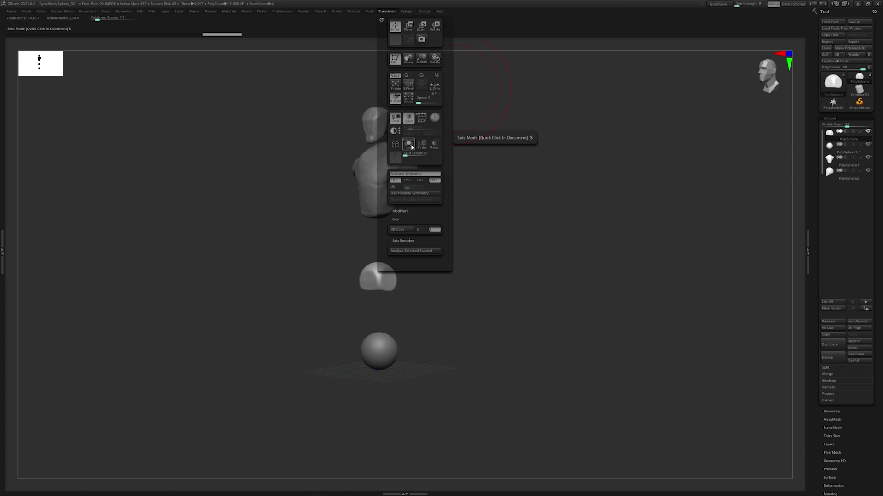
click(410, 147)
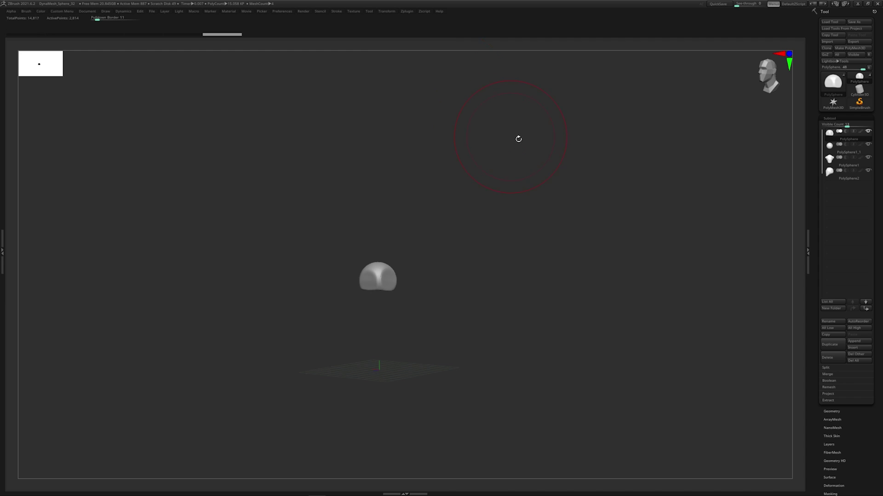
Examine the flattened sphere up close in Solo mode, show all parts to check it in context, and isolate it again
drag(561, 153, 451, 276)
mouse_move(451, 276)
alt+mouse_down()
mouse_move(482, 280)
mouse_move(455, 269)
alt+mouse_up()
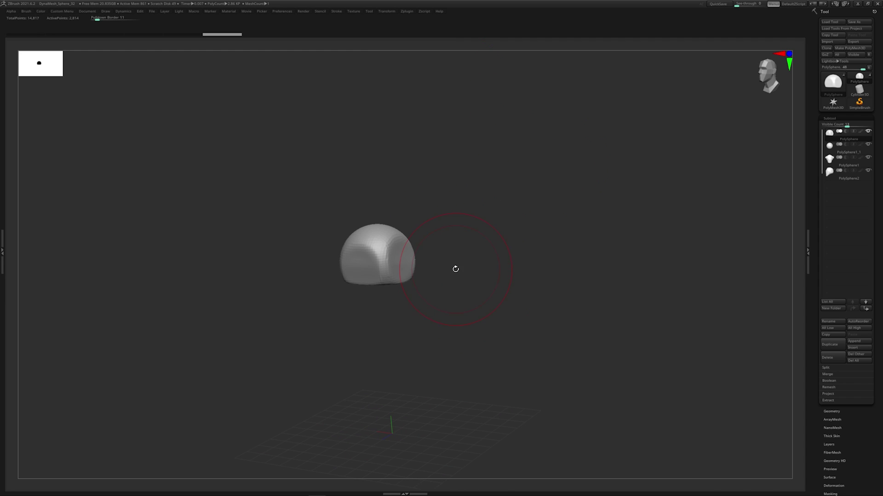
click(387, 11)
click(408, 146)
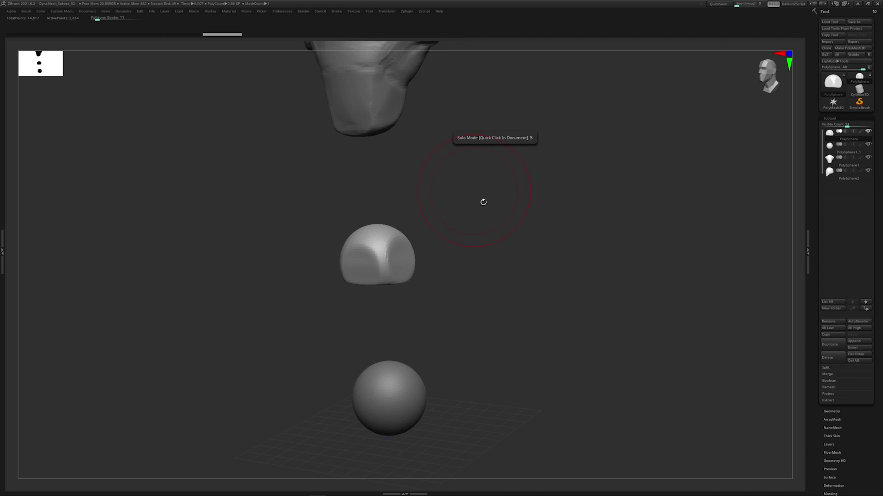
drag(509, 251, 497, 246)
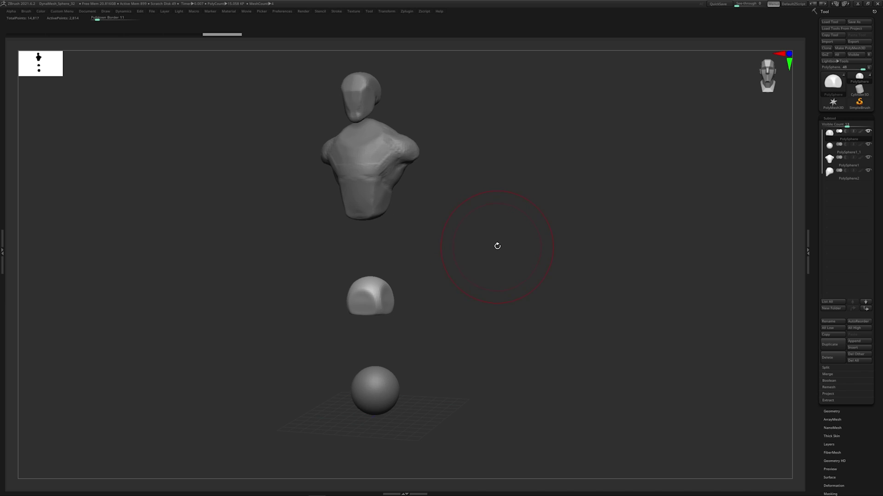
click(406, 12)
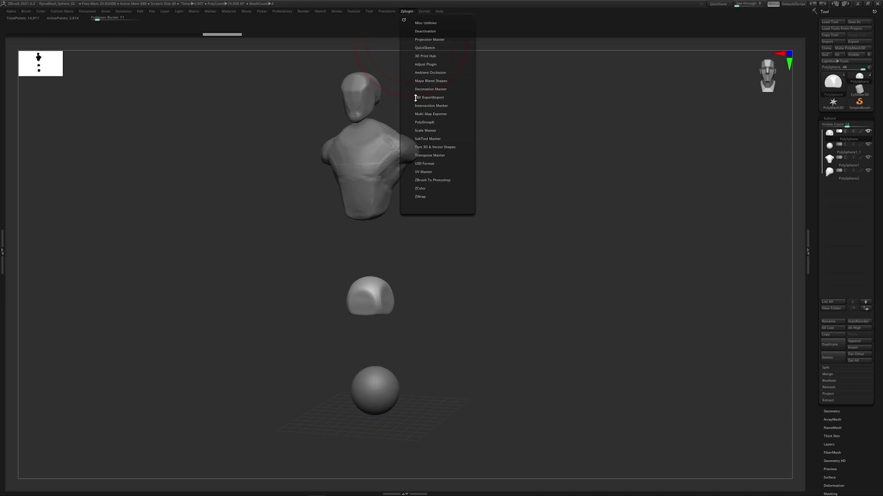
click(386, 11)
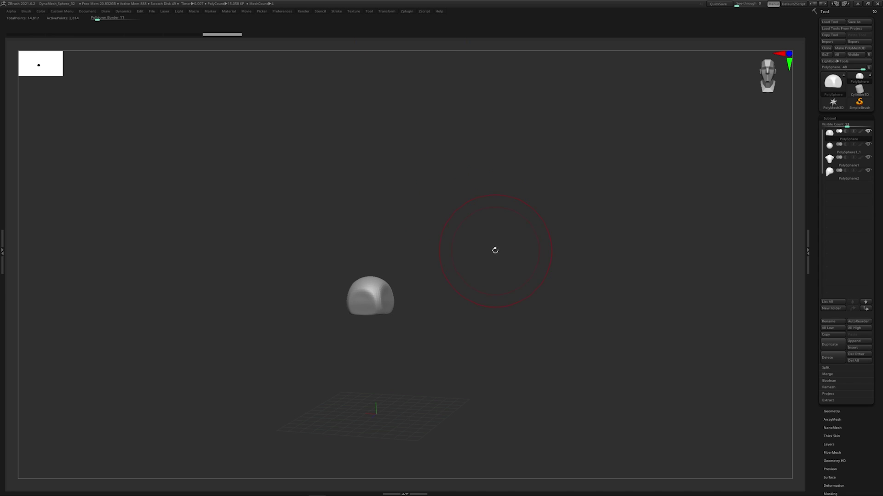
Move the flattened sphere up against the underside of the torso
drag(479, 258, 408, 271)
key(w)
drag(433, 211, 438, 139)
key(q)
Shape the flattened sphere into a boxy waist block that continues the torso, checking it from front and side
drag(434, 240, 414, 237)
drag(435, 203, 432, 212)
drag(463, 208, 505, 209)
drag(420, 199, 422, 201)
drag(468, 234, 444, 238)
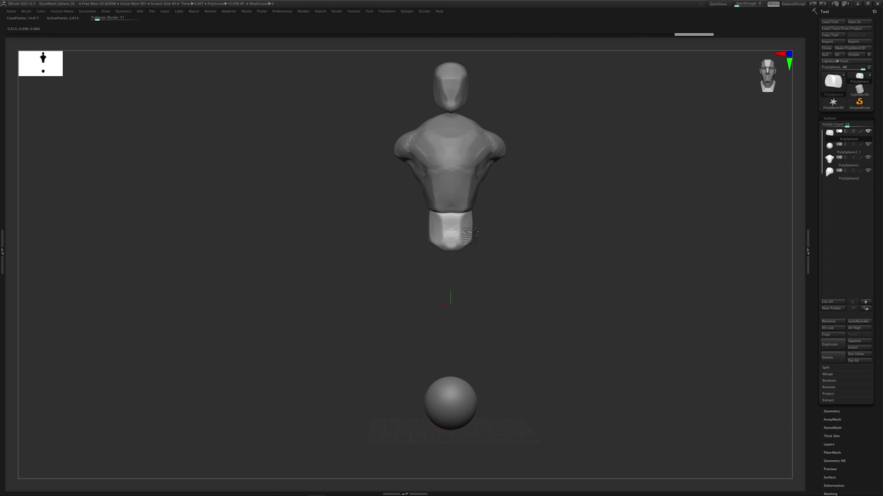
alt+drag(484, 230, 489, 202)
shift+drag(489, 202, 491, 236)
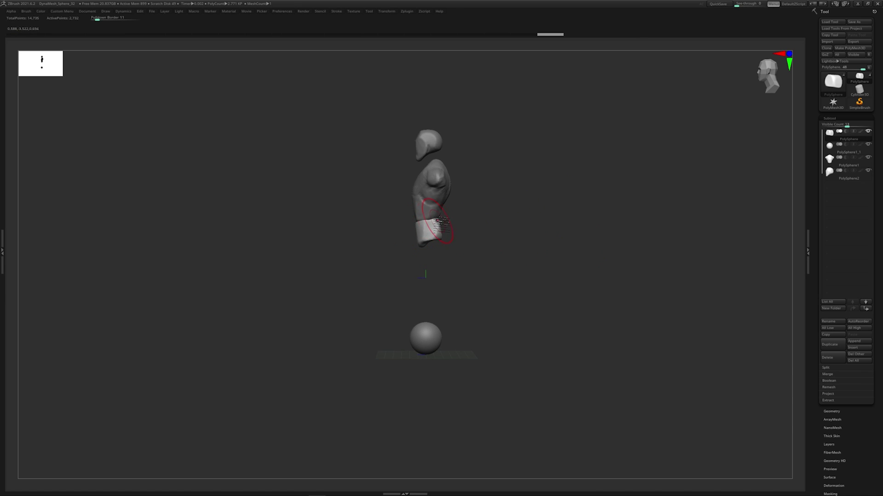
mouse_move(474, 222)
shift+right_down()
mouse_move(492, 211)
mouse_move(473, 218)
mouse_move(492, 244)
shift+right_up()
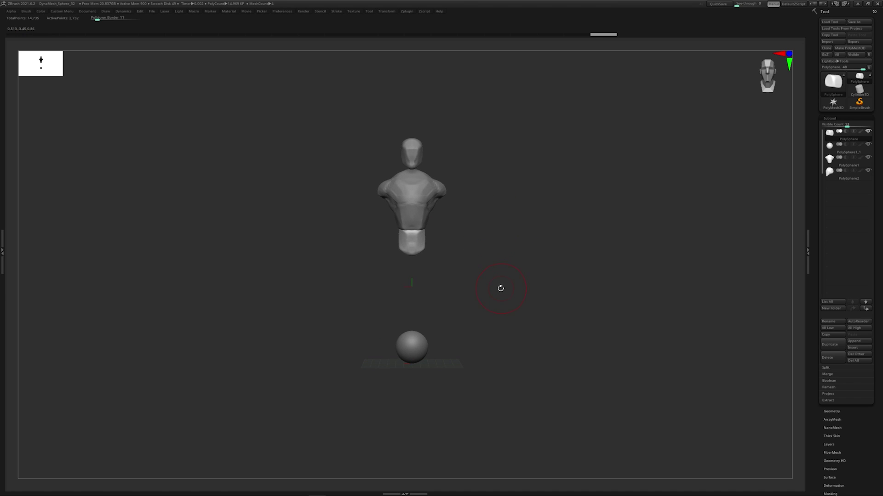
Widen the waist block to about 1.31 and the torso to about 1.10 of their widths along X
key(w)
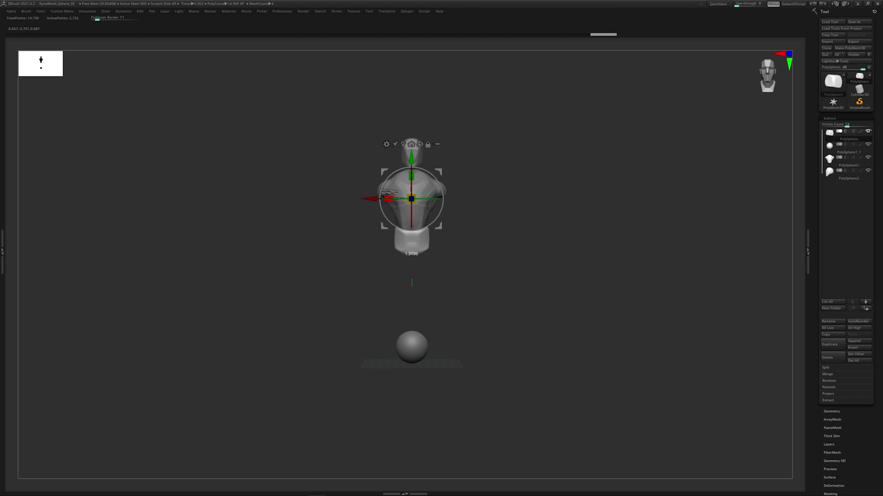
key(q)
alt+click(401, 189)
key(w)
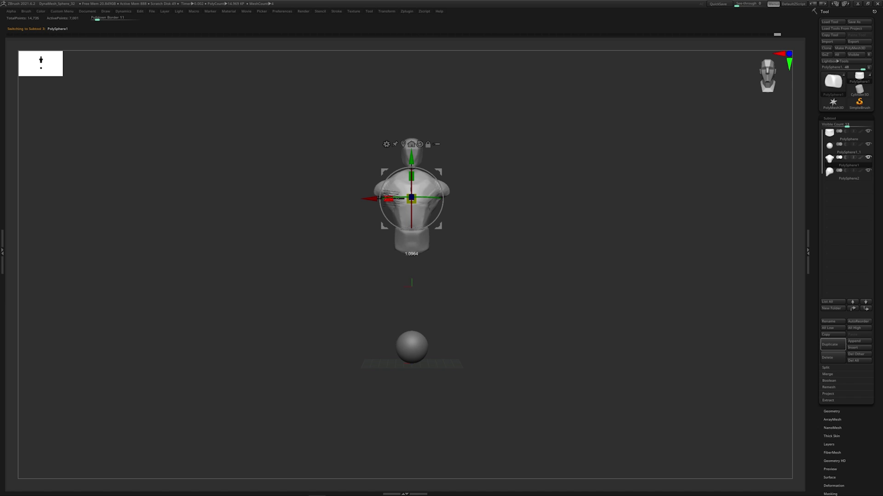
key(q)
right_drag(485, 170, 509, 224)
key(w)
alt+right_drag(510, 225, 508, 202)
mouse_move(508, 203)
shift+right_down()
mouse_move(536, 213)
mouse_move(490, 217)
mouse_move(490, 252)
shift+right_up()
key(q)
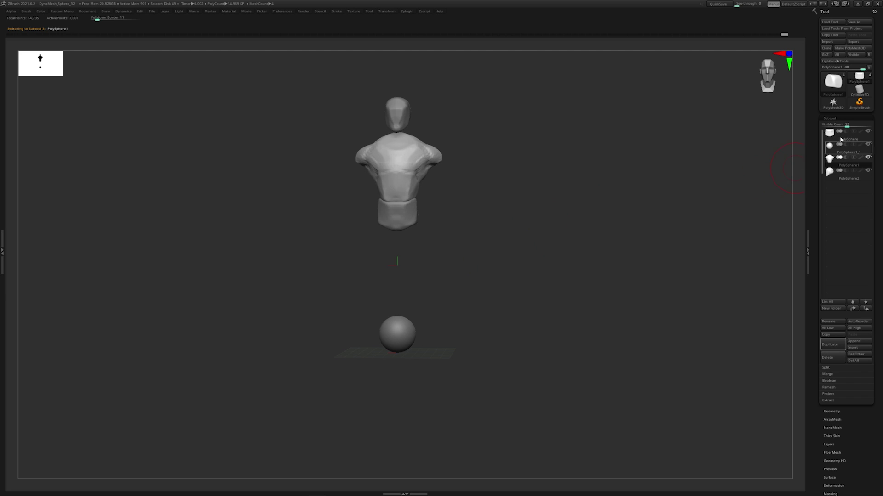
Duplicate the lowest sphere and move the copy up to just beneath the waist block
click(833, 344)
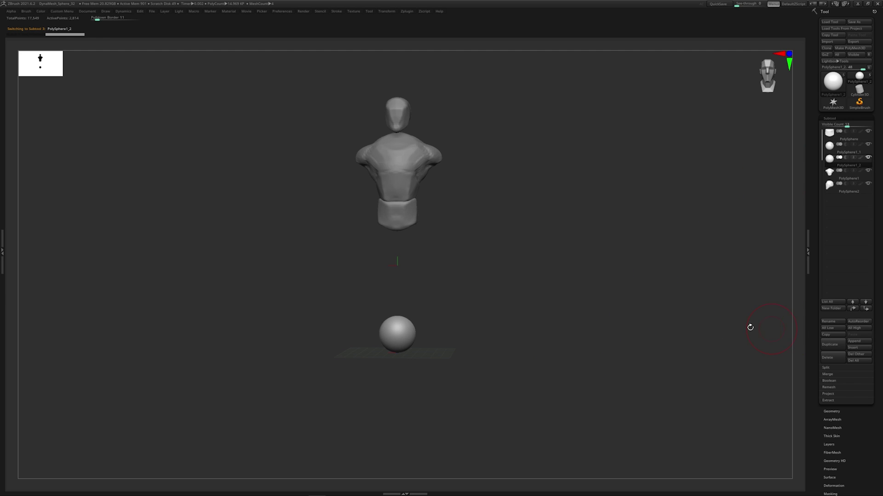
key(w)
ctrl+right_drag(488, 304, 486, 322)
drag(398, 293, 398, 195)
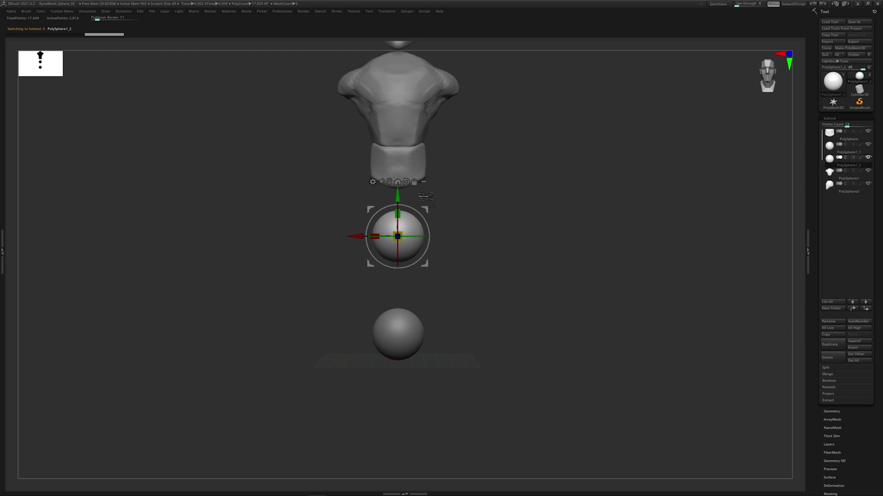
alt+right_drag(480, 213, 464, 249)
mouse_move(464, 248)
mouse_down()
mouse_move(496, 246)
mouse_move(457, 248)
mouse_up()
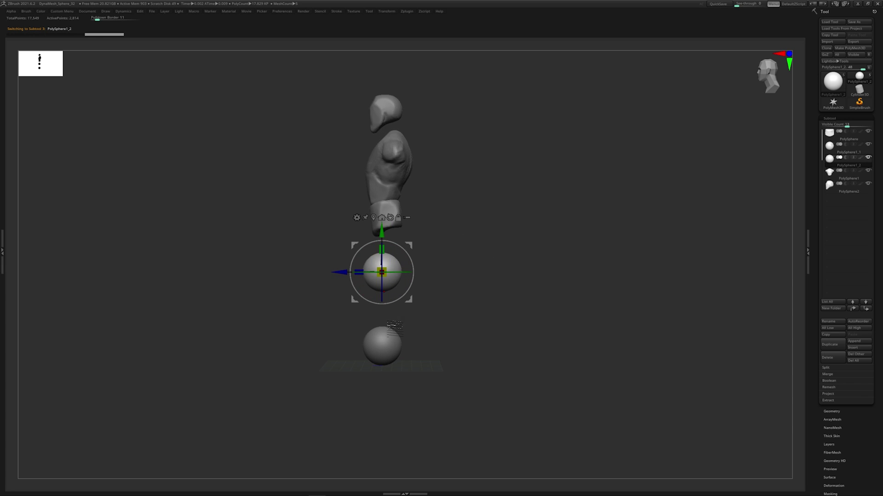
drag(514, 262, 498, 242)
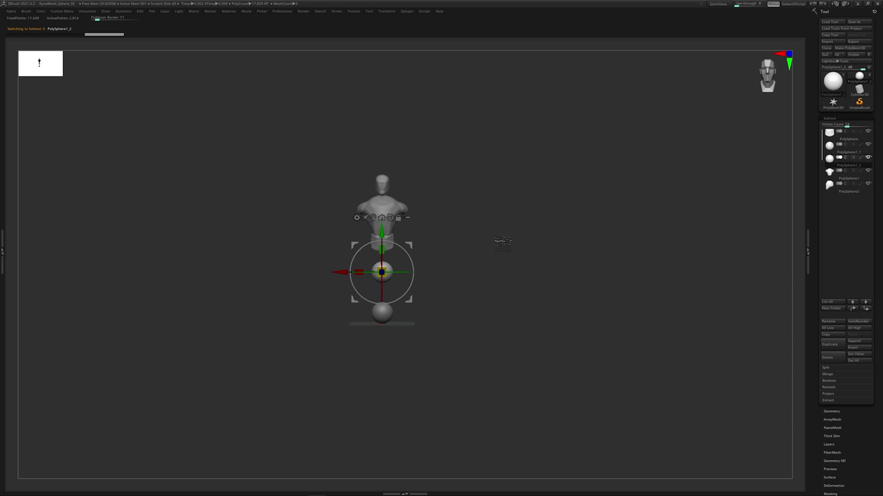
ctrl+right_drag(396, 261, 394, 270)
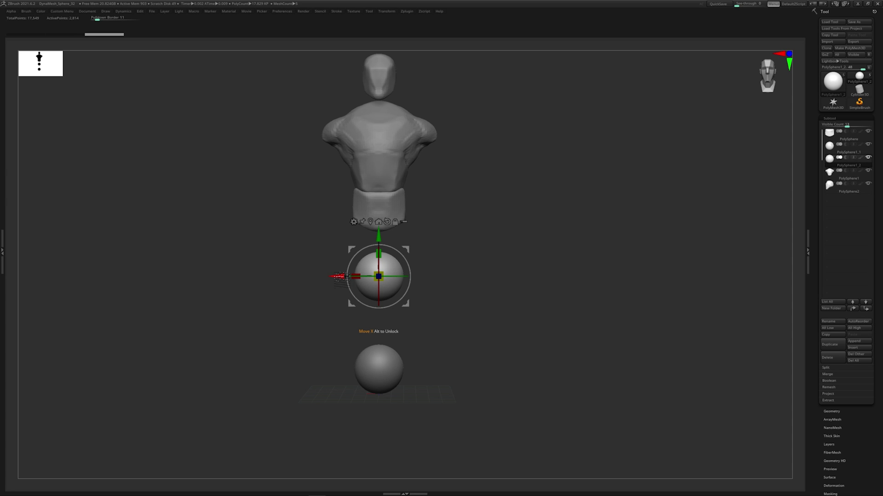
Move the copied sphere out to one side of the body along X and mirror it across with Mirror And Weld
drag(339, 277, 413, 299)
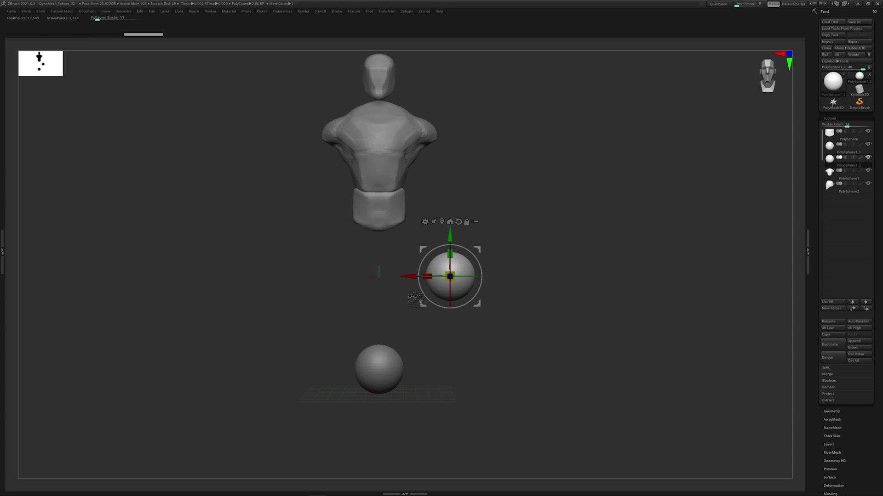
drag(591, 255, 569, 248)
drag(407, 277, 278, 276)
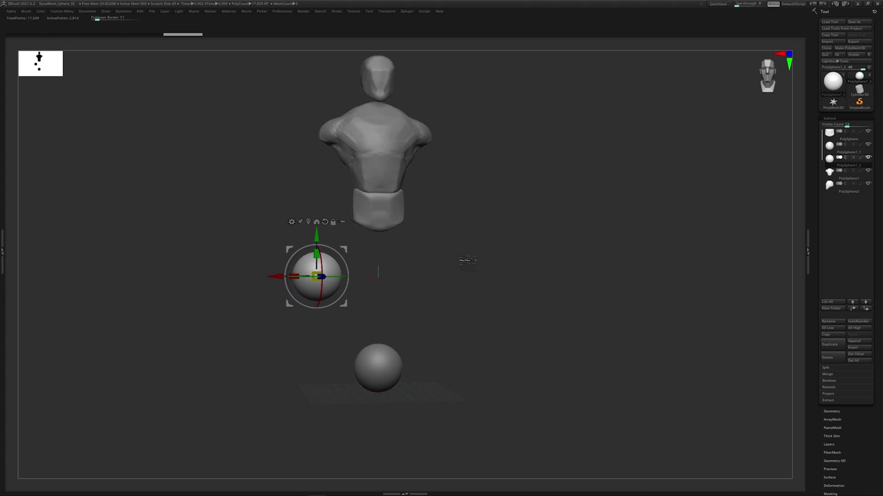
alt+drag(458, 258, 437, 206)
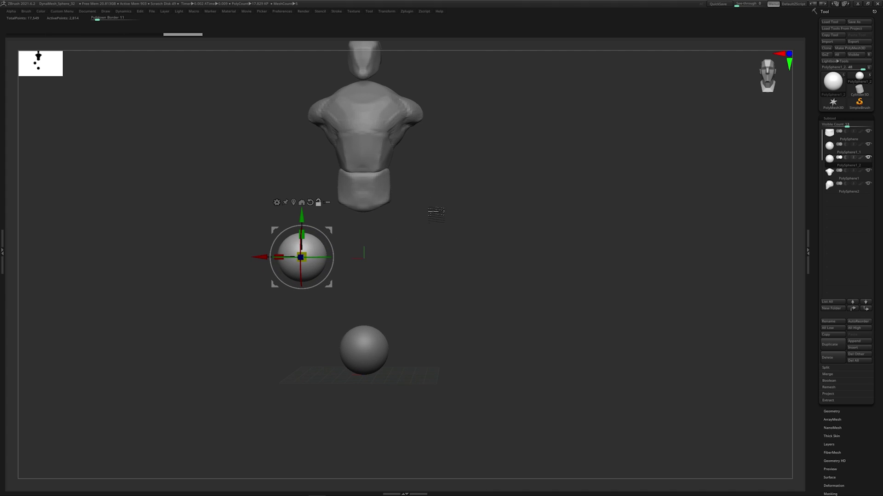
key(space)
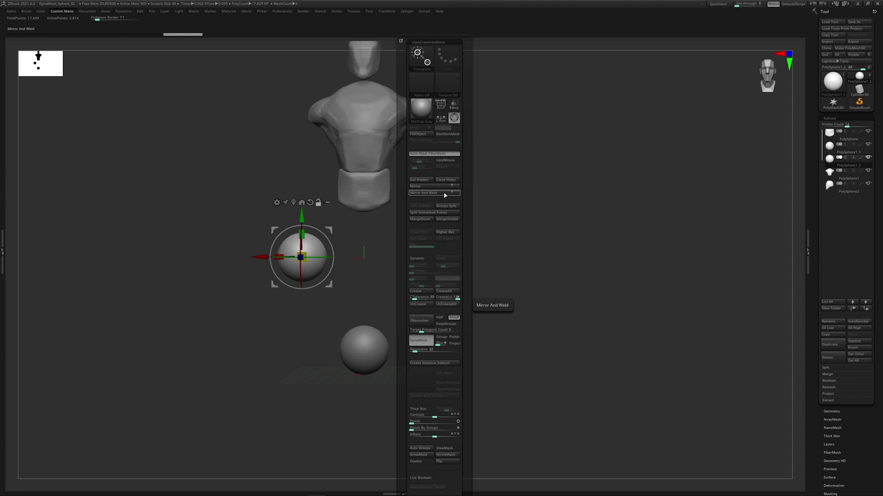
click(444, 196)
drag(574, 256, 541, 263)
drag(451, 238, 468, 227)
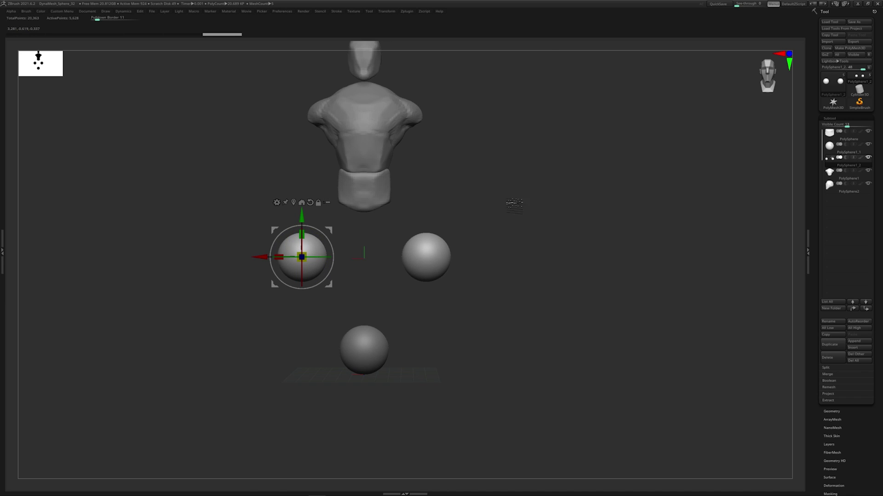
Stretch the mirrored pair of spheres vertically into tall ovals
key(space)
key(q)
key(s)
mouse_move(430, 257)
mouse_down()
mouse_move(454, 209)
mouse_move(516, 246)
mouse_move(496, 230)
mouse_up()
key(ctrl+z)
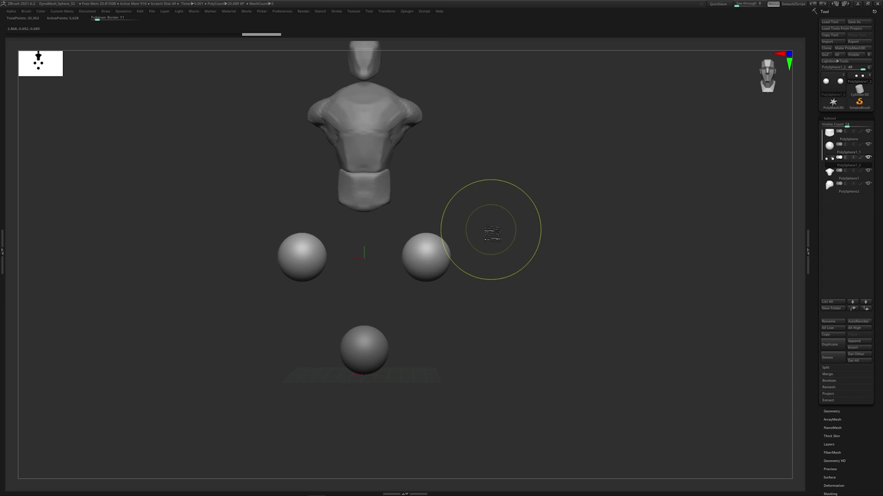
key(w)
key(ctrl+shift+z)
key(ctrl+shift+z)
key(ctrl+shift+z)
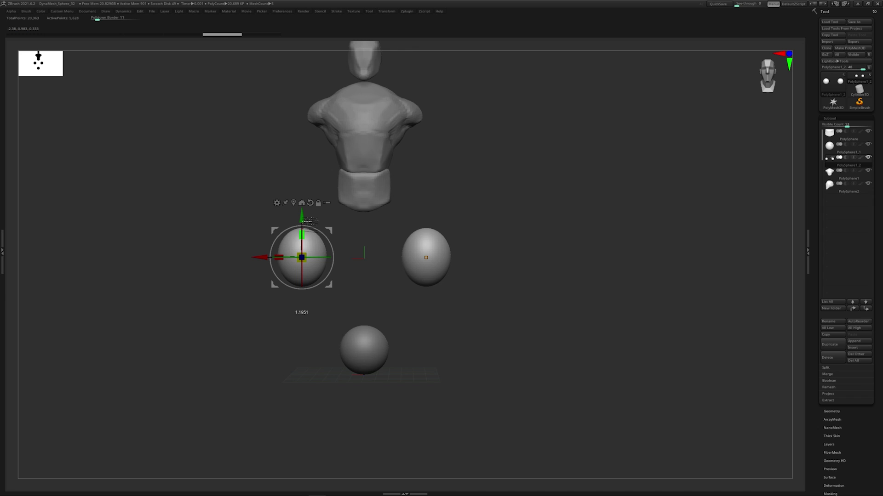
key(ctrl+shift+z)
key(ctrl+shift+z)
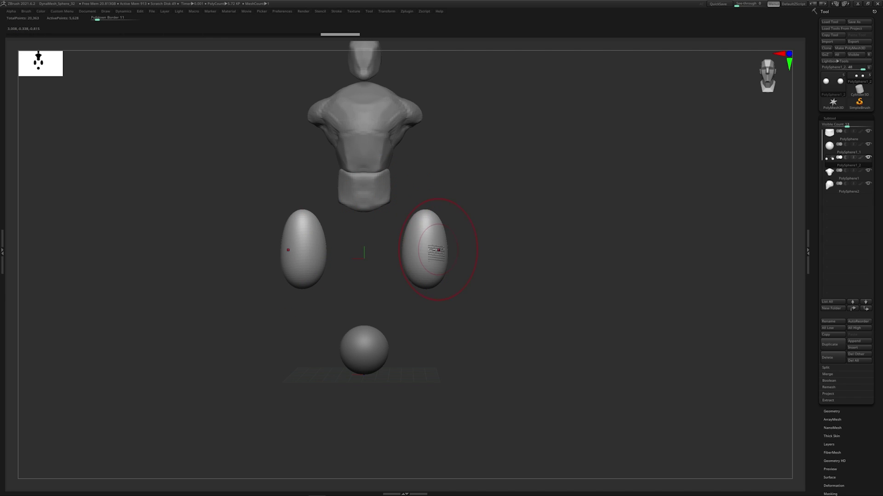
Sculpt the mirrored ovals into rounded capsules and narrow their depth in side view
shift+drag(440, 249, 442, 250)
drag(442, 250, 414, 268)
key(ctrl+shift+z)
key(ctrl+shift+z)
key(ctrl+shift+z)
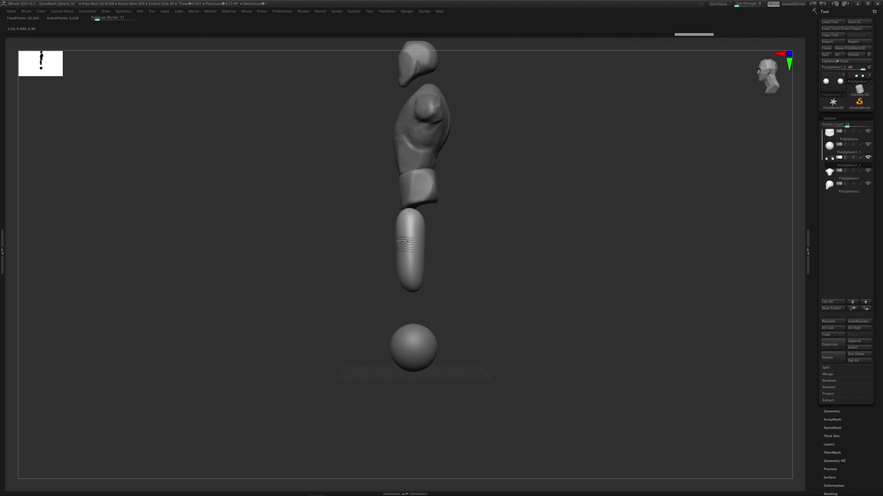
key(ctrl+shift+z)
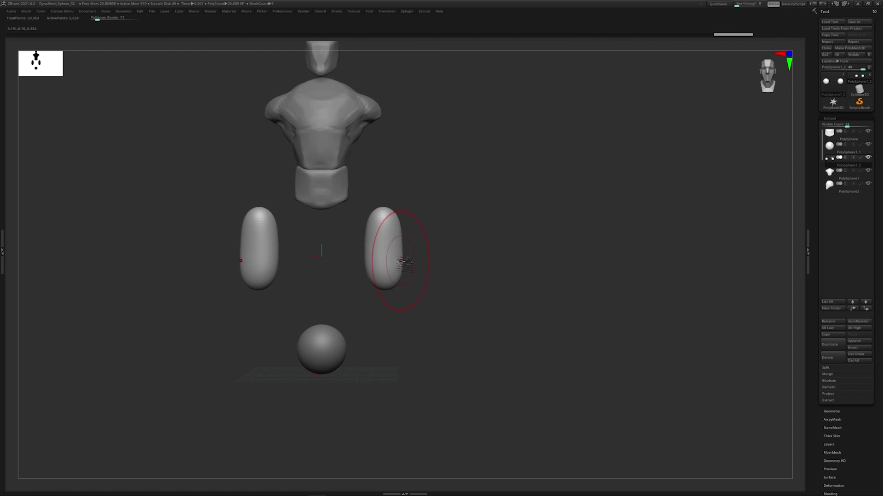
key(ctrl+z)
Slim the mirrored capsules into straight limb shapes, working on them from front, side and back
mouse_move(369, 240)
mouse_down()
mouse_move(386, 230)
mouse_move(391, 236)
mouse_up()
drag(460, 271, 381, 267)
mouse_move(393, 249)
mouse_down()
mouse_move(423, 270)
mouse_move(413, 287)
mouse_up()
key(space)
key(ctrl+shift+z)
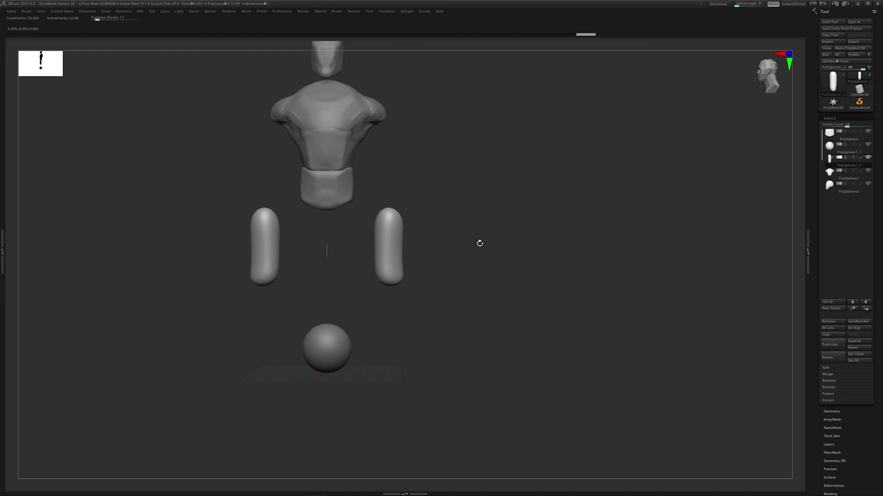
key(ctrl+shift+z)
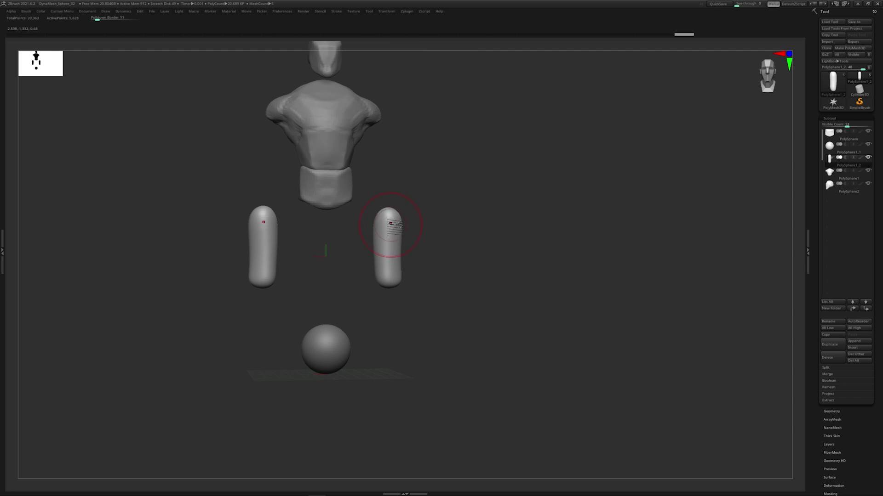
key(ctrl+shift+z)
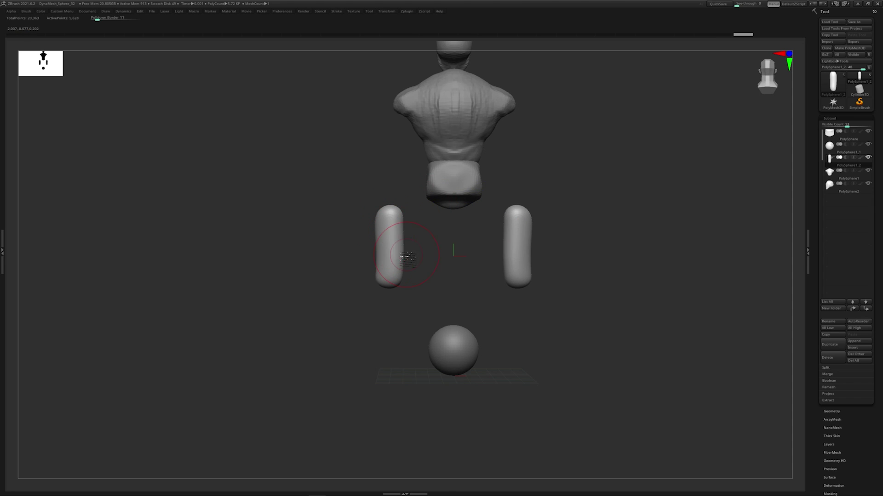
Duplicate the mirrored limb capsules and move the copies inward beneath the waist block as legs
click(827, 345)
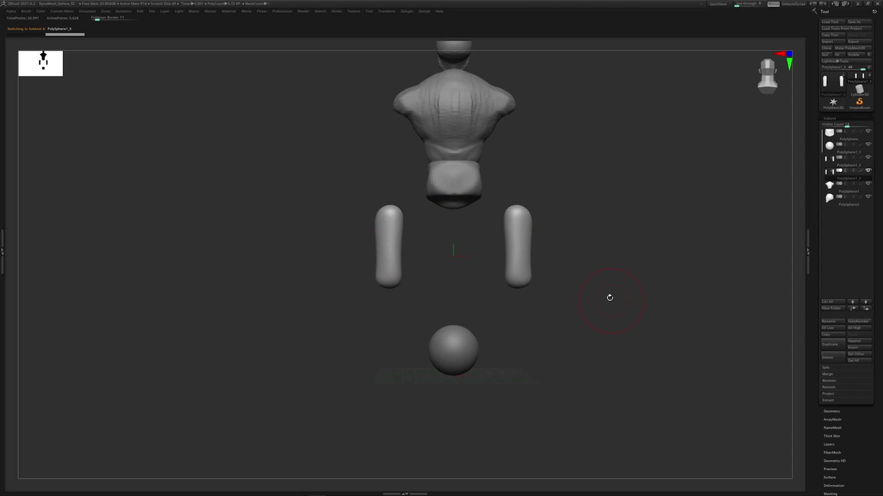
shift+drag(609, 297, 682, 266)
key(w)
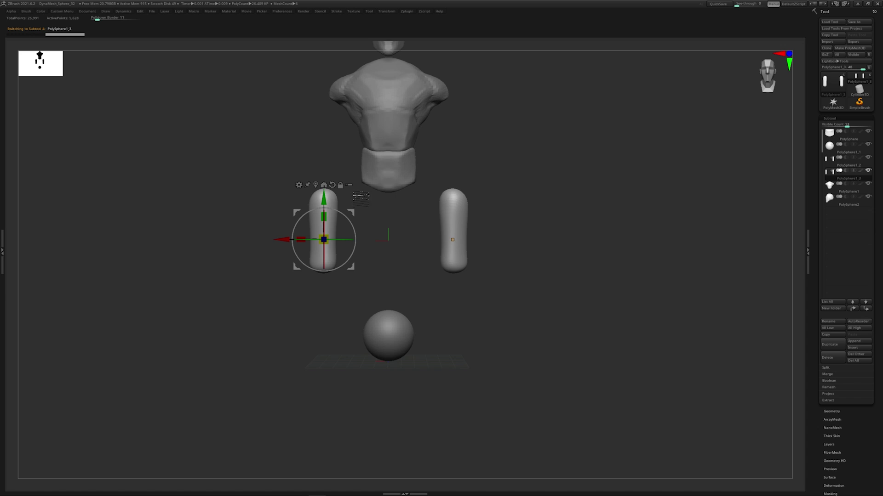
drag(302, 210, 347, 213)
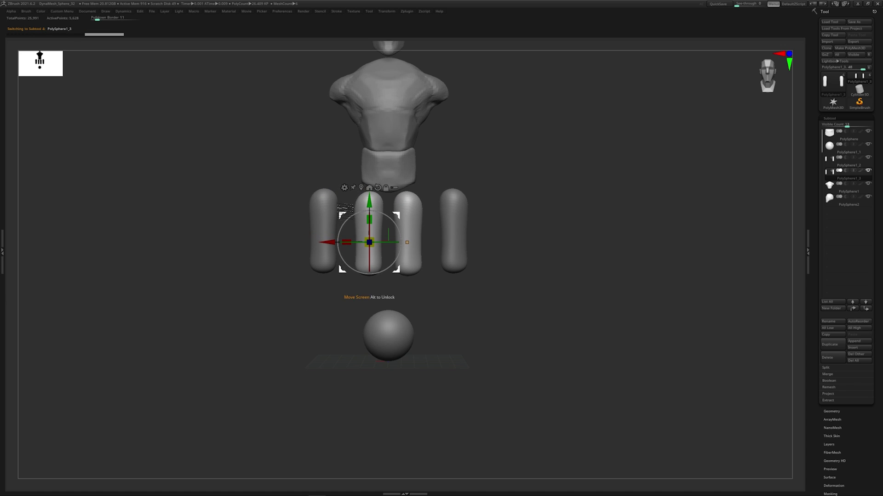
key(q)
Pull the tops of the legs up into the waist block, shaping them from front and back, and remesh them
key(ctrl+shift+z)
key(ctrl+shift+z)
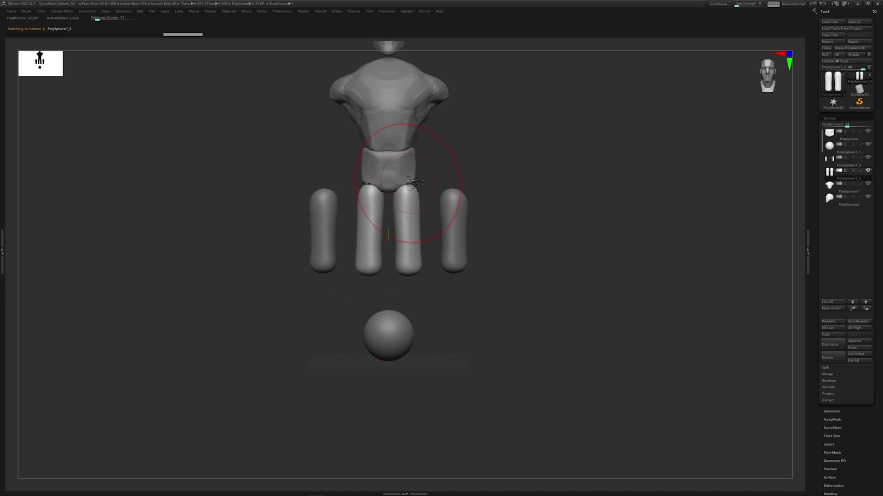
key(ctrl+shift+z)
key(ctrl+shift+z)
key(ctrl+shift+z)
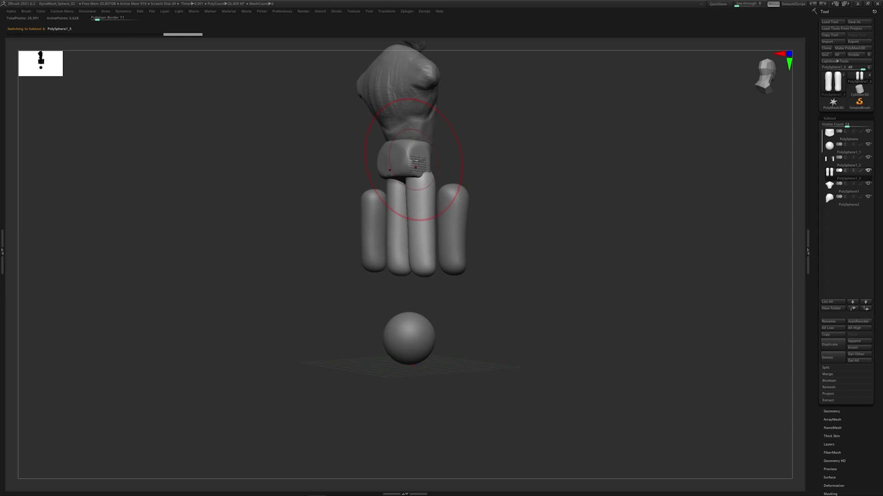
drag(417, 175, 405, 187)
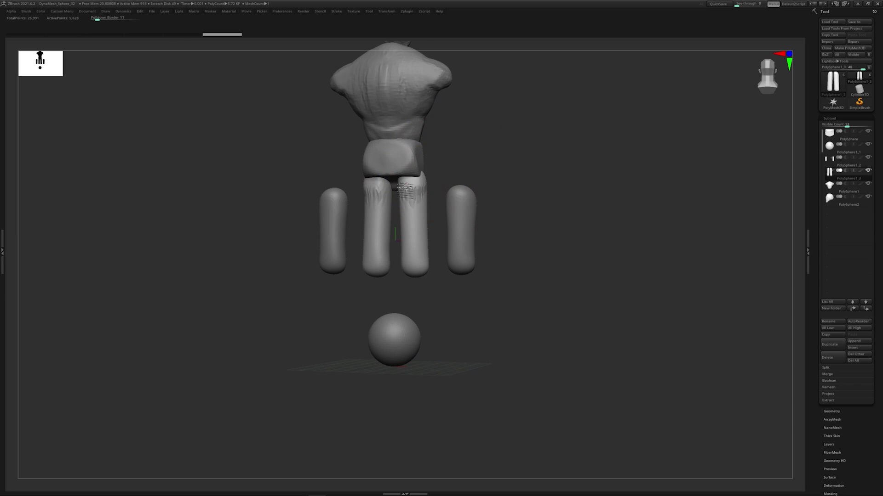
key(ctrl+shift+z)
key(ctrl+shift+z)
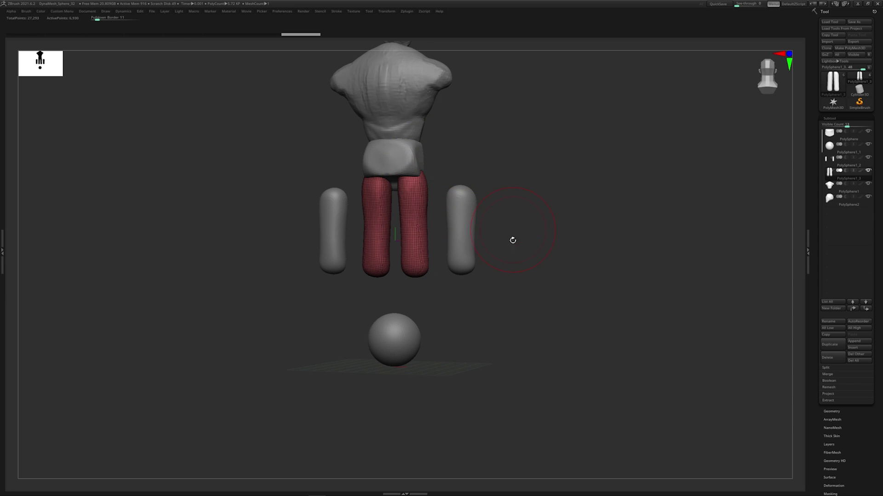
Select the waist block and taper its lower part into a wedge between the legs
key(ctrl+shift+z)
key(ctrl+shift+z)
key(ctrl+shift+z)
key(ctrl+shift+z)
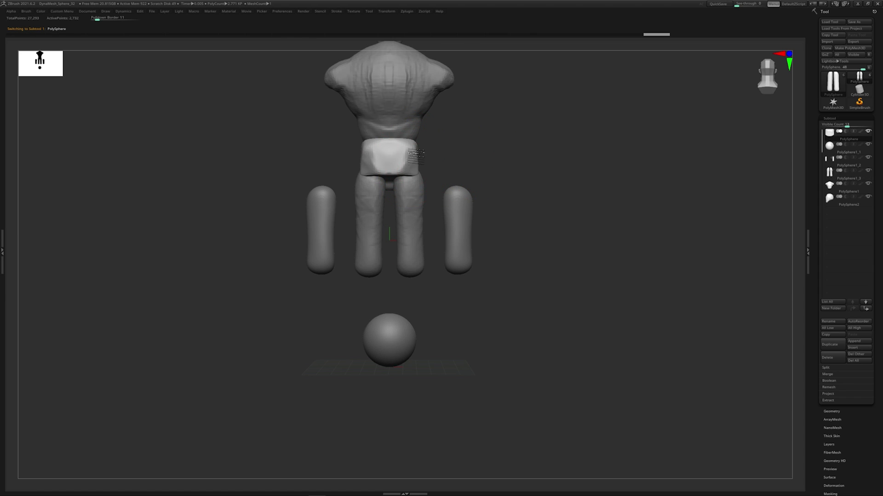
Lengthen the legs well below the arm capsules, and hide the lowest sphere and the outer pair of capsules
alt+click(420, 181)
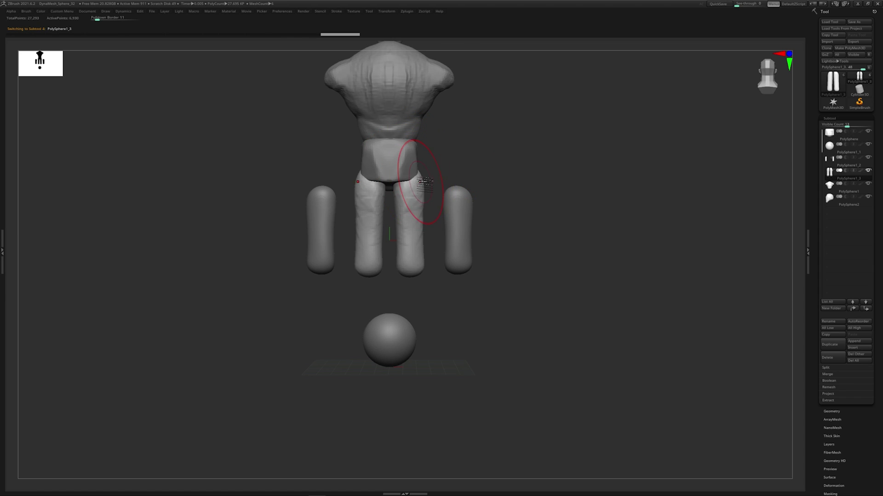
mouse_move(409, 286)
mouse_down()
mouse_move(413, 318)
mouse_move(475, 291)
mouse_move(437, 275)
mouse_up()
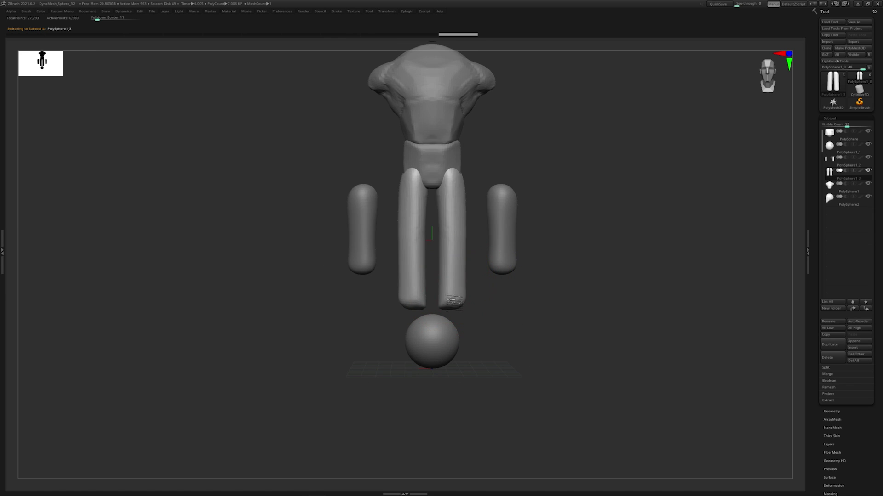
click(868, 146)
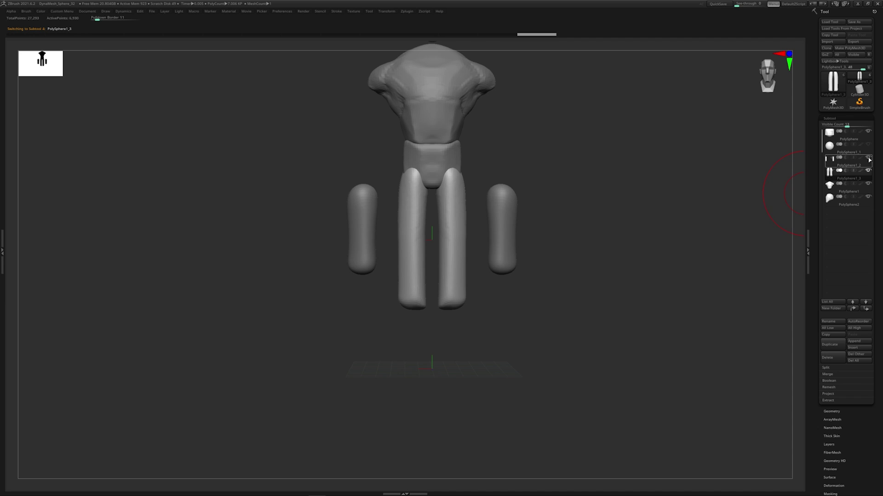
click(868, 158)
Shape the outer hips from the front and bend the legs slightly at the knee in side view
drag(515, 294, 390, 226)
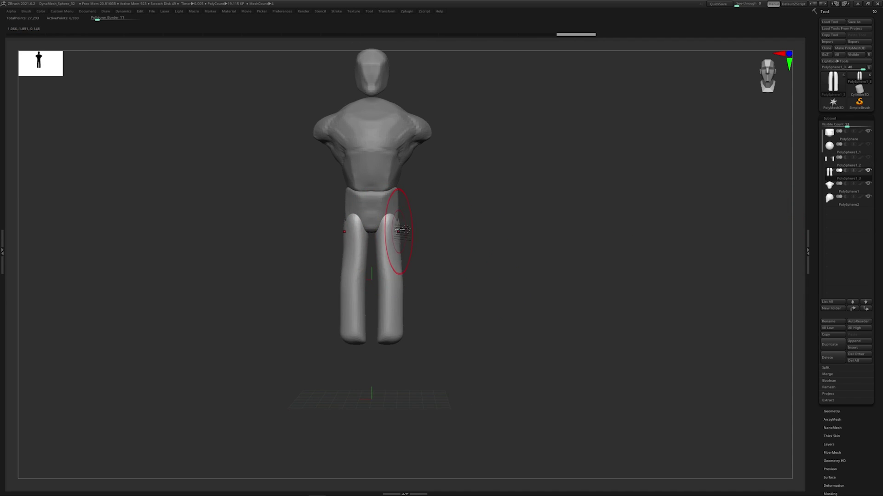
right_drag(390, 223, 393, 232)
mouse_move(396, 276)
alt+right_down()
mouse_move(414, 222)
mouse_move(377, 230)
alt+right_up()
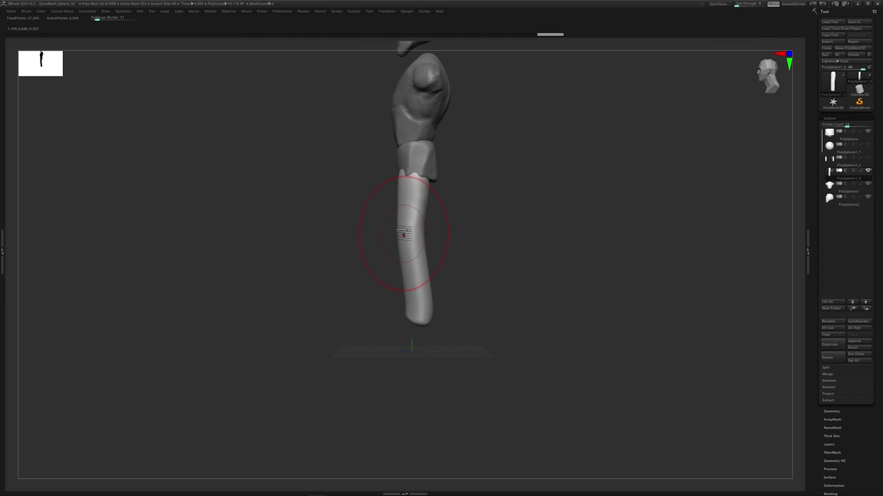
key(space)
shift+right_drag(403, 251, 415, 255)
key(space)
mouse_move(417, 254)
mouse_down()
mouse_move(410, 251)
mouse_move(423, 235)
mouse_up()
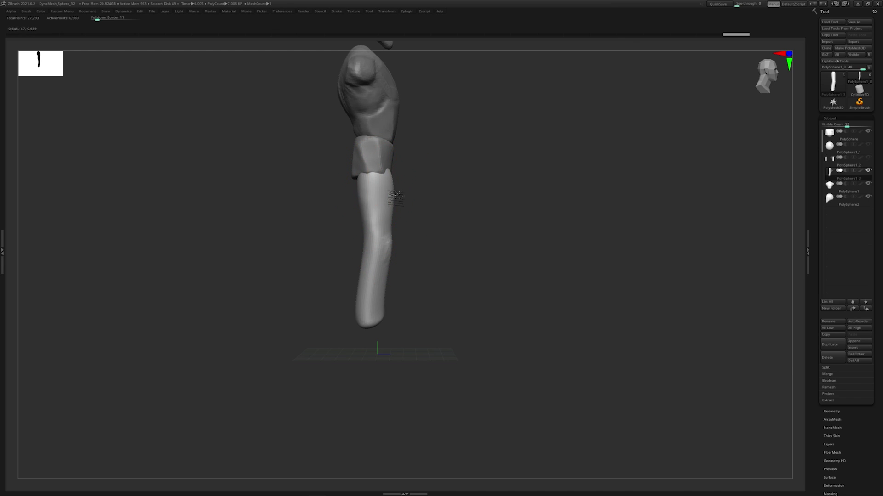
Shift the lower legs backward from the knee in side view and extend them further down
key(w)
drag(405, 214, 407, 218)
drag(404, 209, 399, 208)
drag(401, 215, 399, 211)
key(q)
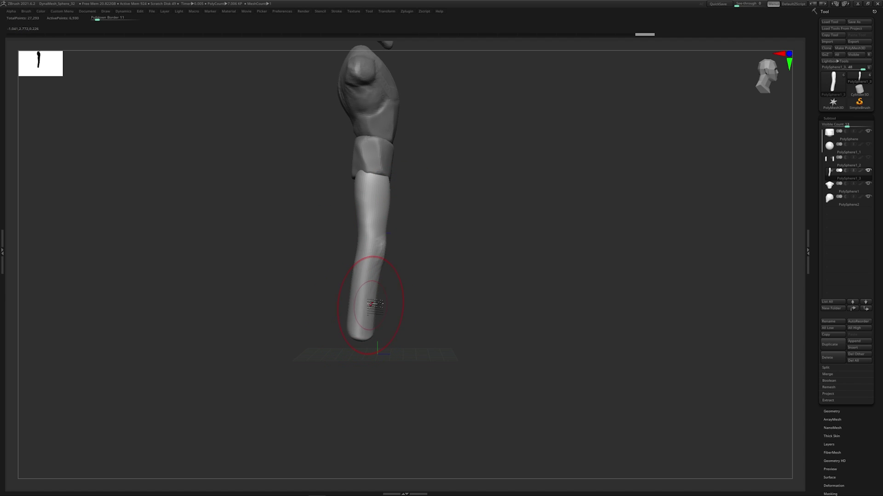
Sculpt the backs of the knees and the calves of both legs, working from back and side
drag(292, 306, 371, 265)
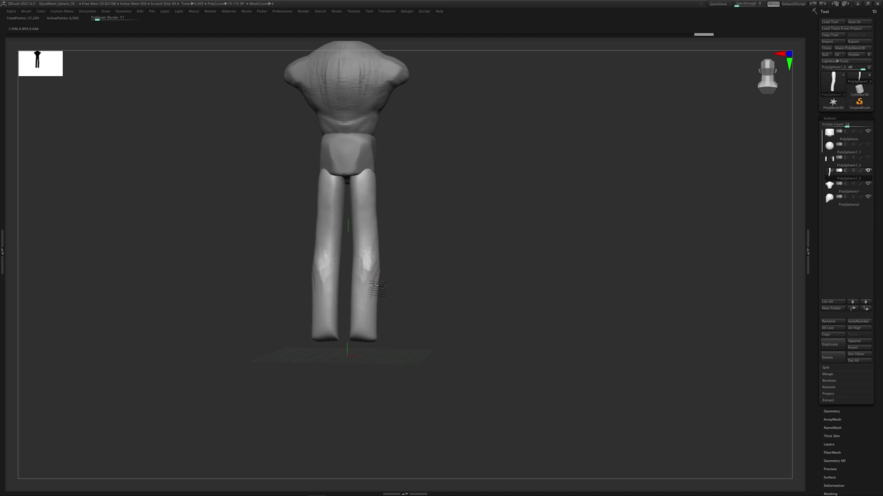
right_drag(377, 286, 354, 272)
drag(350, 274, 358, 295)
mouse_move(398, 294)
right_down()
mouse_move(425, 298)
mouse_move(368, 311)
mouse_move(382, 331)
mouse_move(375, 337)
mouse_move(390, 292)
mouse_move(364, 312)
right_up()
right_click(354, 318)
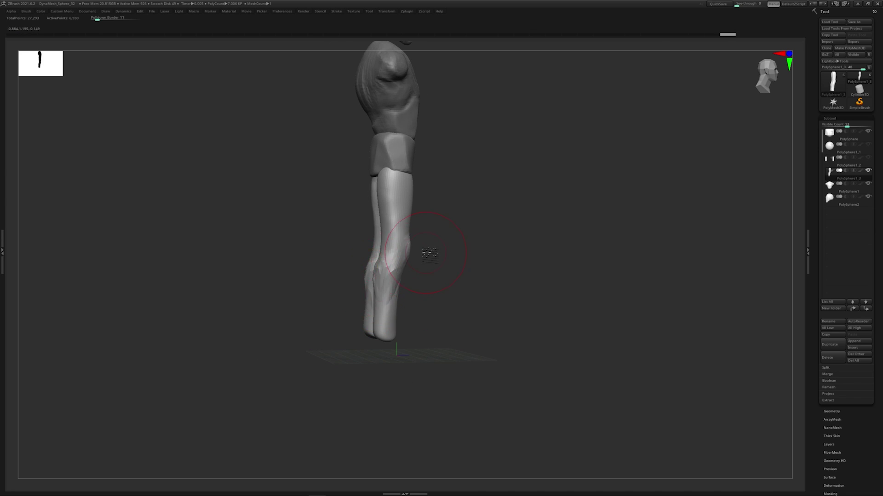
right_drag(430, 253, 383, 254)
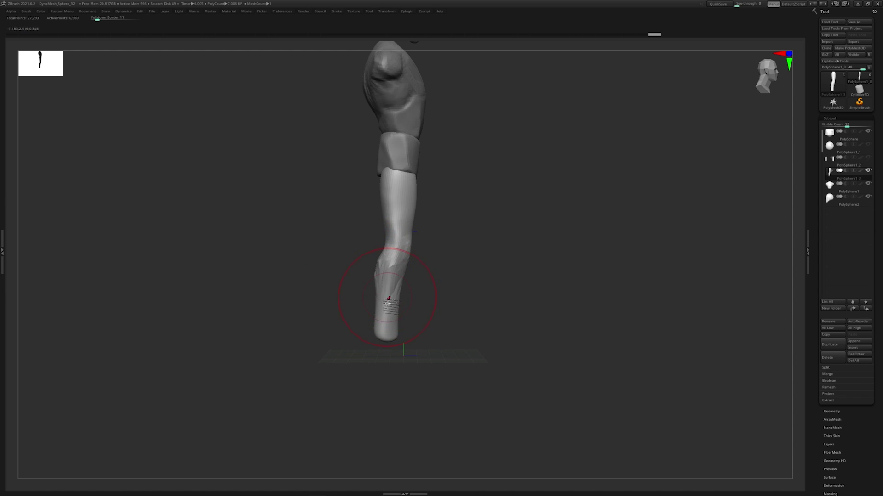
Refine the thighs, knees and calves, checking the leg proportions against the whole figure from several angles
shift+right_drag(439, 283, 418, 284)
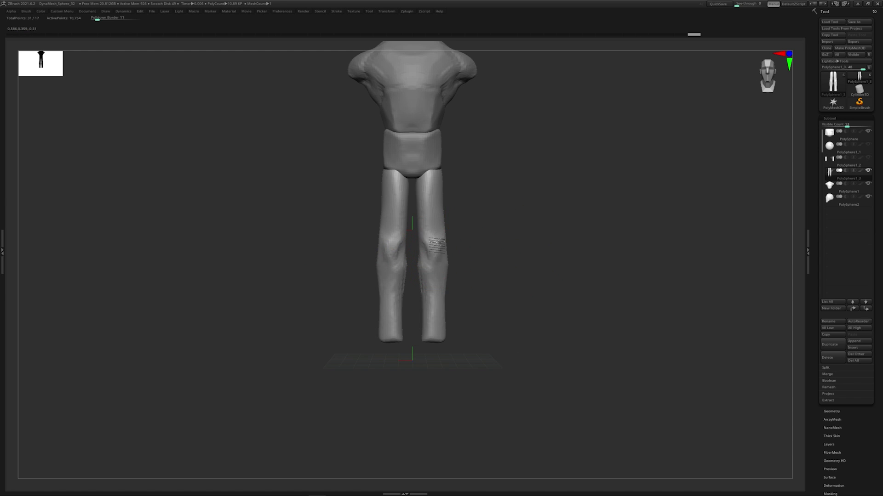
right_drag(474, 285, 512, 288)
alt+right_drag(501, 280, 456, 252)
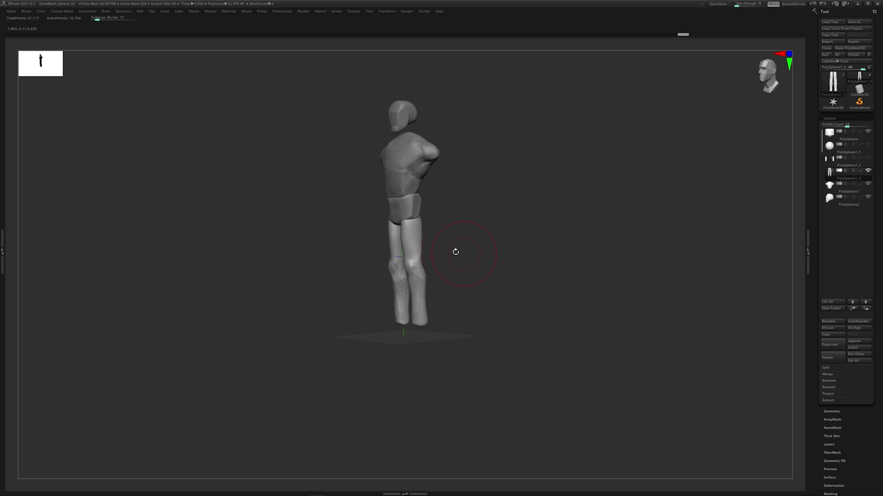
alt+click(413, 233)
right_drag(419, 220, 564, 196)
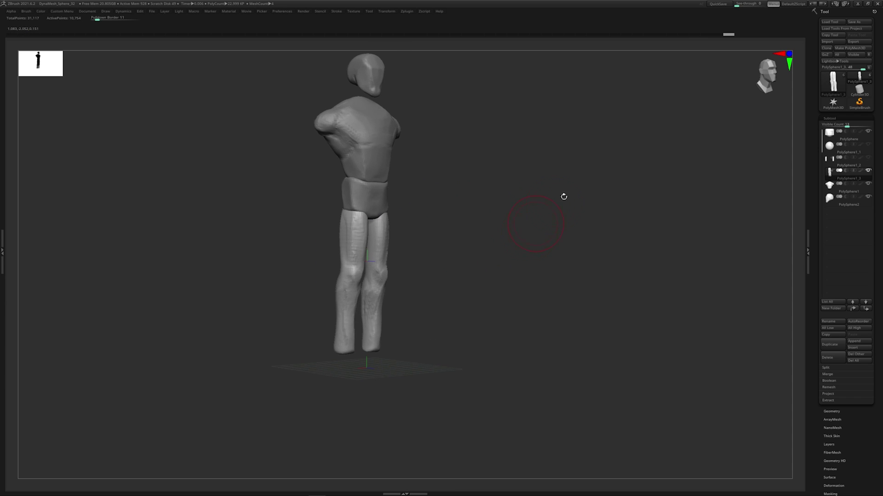
Show the outer pair of limb capsules again and select them, viewing the whole figure from the front
click(868, 158)
right_drag(568, 325, 476, 310)
alt+click(382, 267)
right_drag(464, 276, 545, 274)
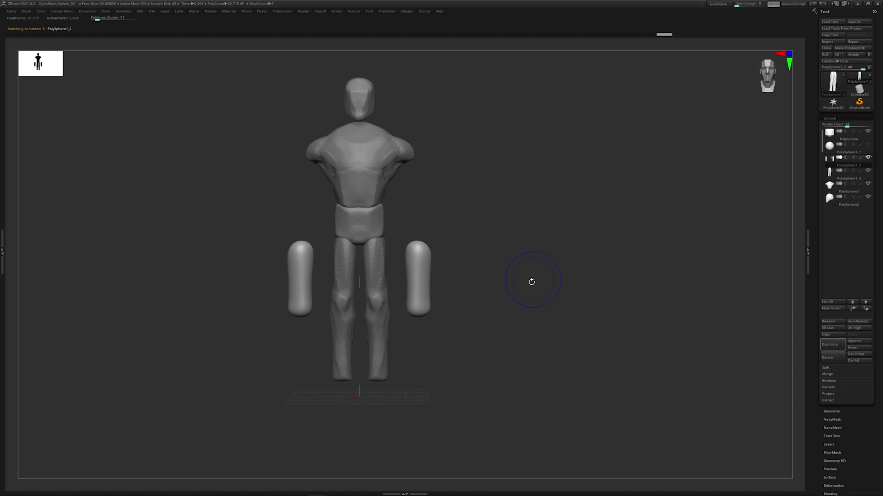
Raise the capsule pair to the shoulders in front view and shift it backward in side view to form the upper arms
ctrl+click(501, 275)
ctrl+click(462, 265)
key(w)
drag(329, 274, 332, 291)
drag(328, 260, 328, 170)
right_drag(434, 146, 500, 142)
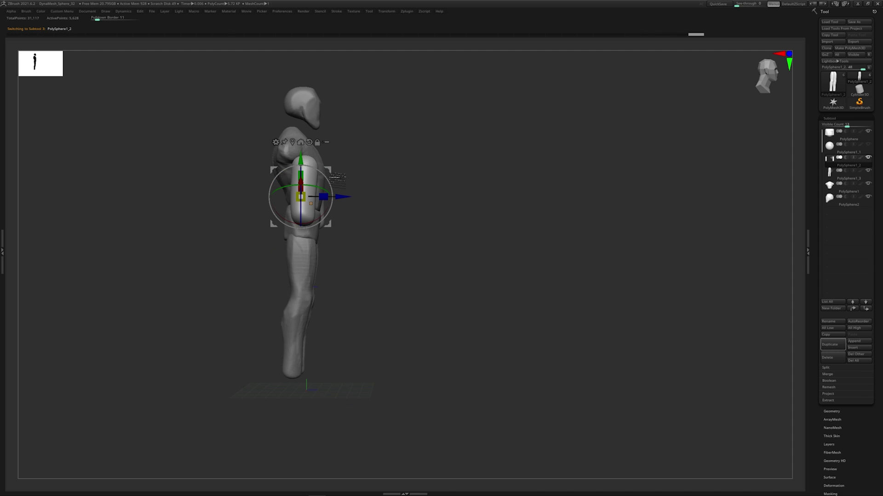
mouse_move(328, 181)
mouse_down()
mouse_move(319, 166)
mouse_move(294, 168)
mouse_up()
Fit the upper arms into the shoulders and shape their outer contour and elbow ends, working from the back
key(q)
key(space)
click(308, 165)
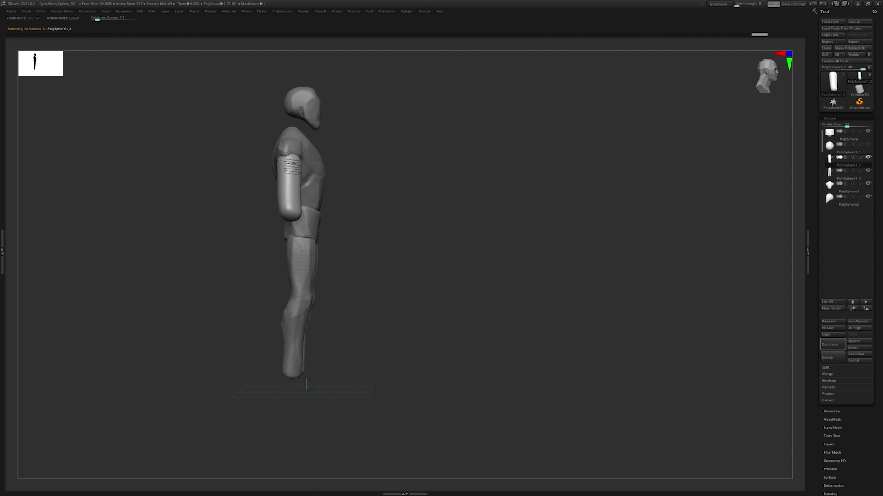
right_drag(278, 164, 380, 156)
key(space)
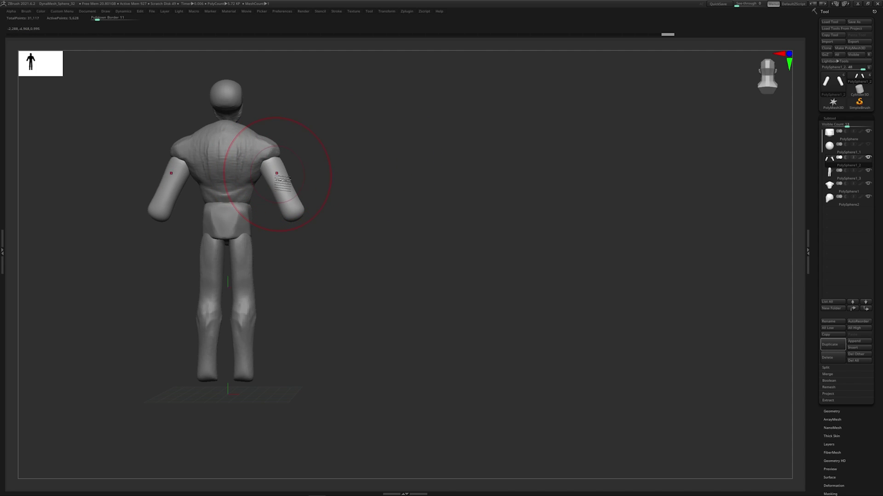
drag(275, 176, 282, 171)
right_drag(363, 164, 327, 164)
drag(280, 168, 272, 163)
drag(309, 206, 296, 197)
Adjust the top of the upper arms in side view and compare them with the whole figure from the front
right_drag(372, 164, 308, 162)
drag(314, 156, 306, 154)
key(space)
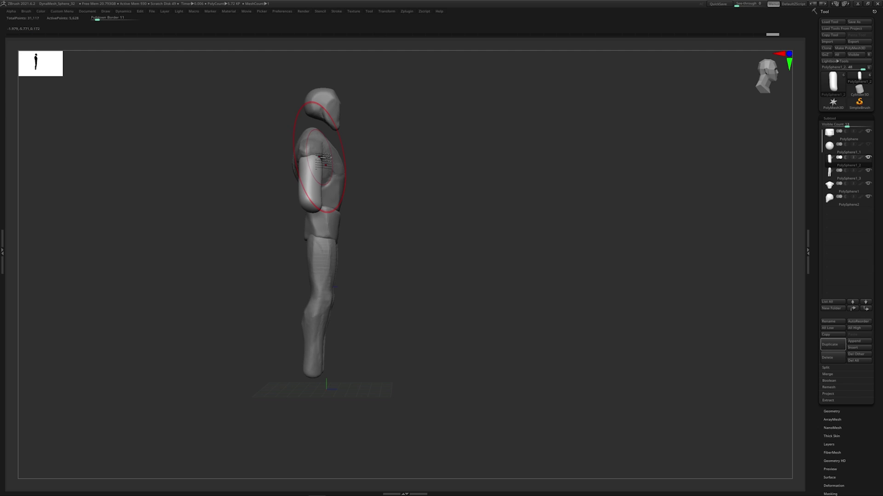
right_drag(402, 168, 394, 250)
key(space)
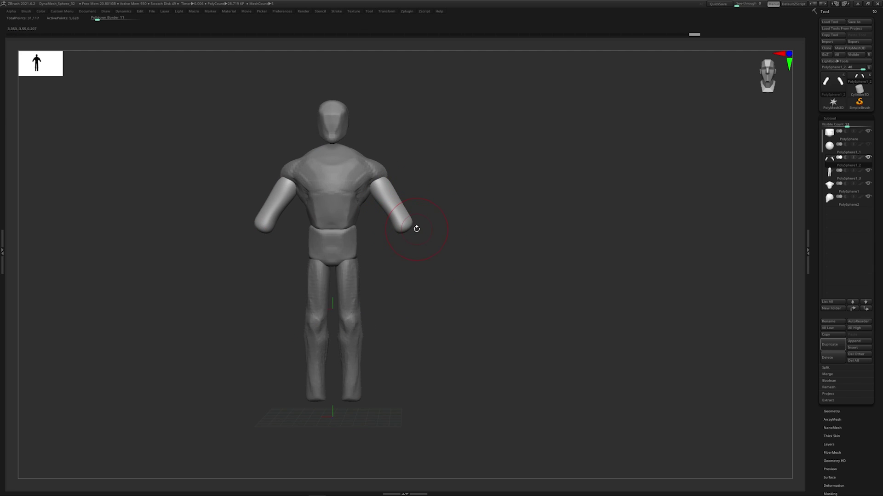
Duplicate the upper arms and position the copies below them as forearms, aligning them from front, side and back
click(833, 342)
key(w)
drag(304, 189, 276, 232)
right_drag(278, 233, 422, 198)
drag(356, 206, 368, 205)
mouse_move(399, 198)
right_down()
mouse_move(448, 171)
mouse_move(432, 205)
right_up()
drag(361, 213, 368, 202)
Turn on the wireframe display and, from the back, fit the forearms to the elbows and taper them toward the wrists
key(q)
key(space)
alt+right_drag(384, 199, 459, 170)
key(shift+f)
key(w)
key(q)
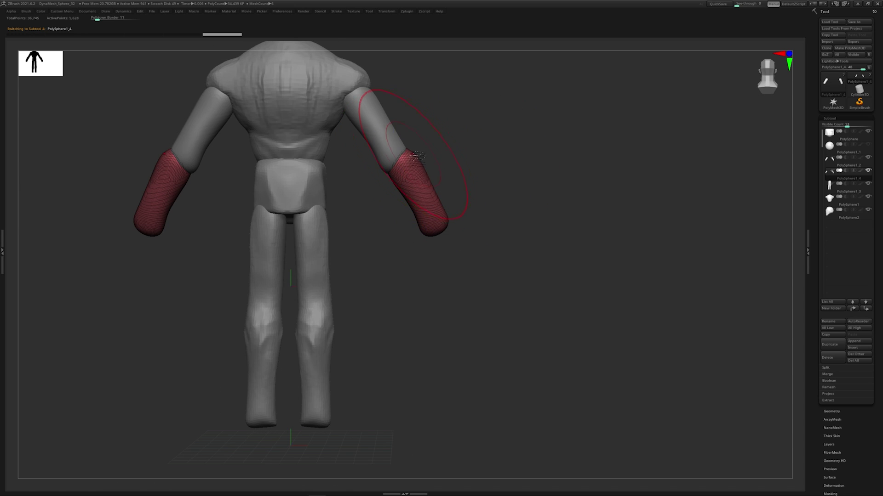
drag(394, 164, 395, 162)
key(space)
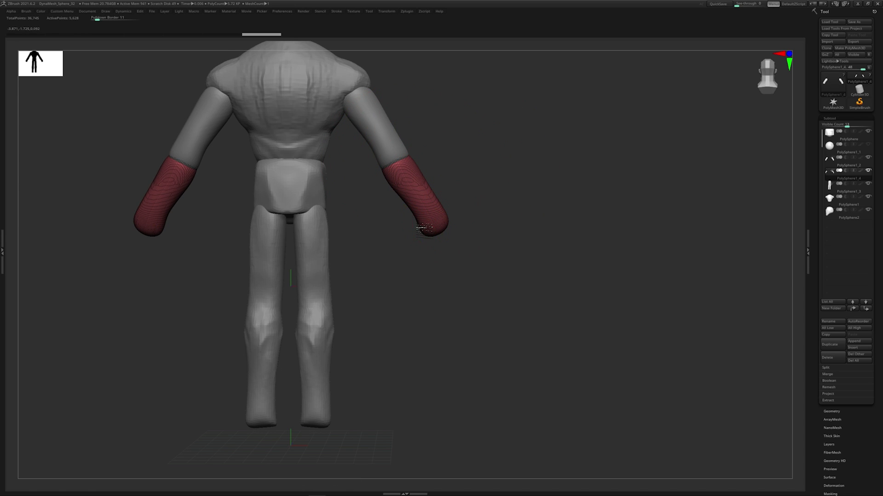
key(space)
drag(419, 221, 444, 223)
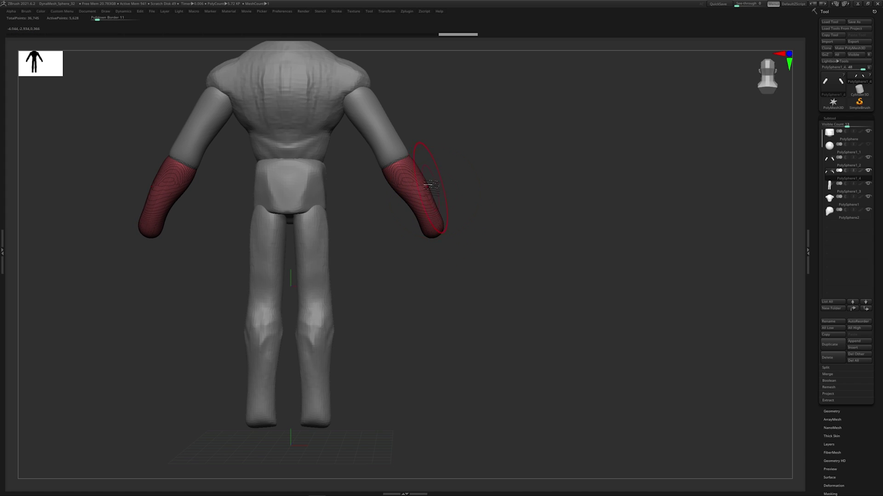
Reselect the forearms and pull their upper ends up over the elbows from the front
right_drag(430, 185, 561, 182)
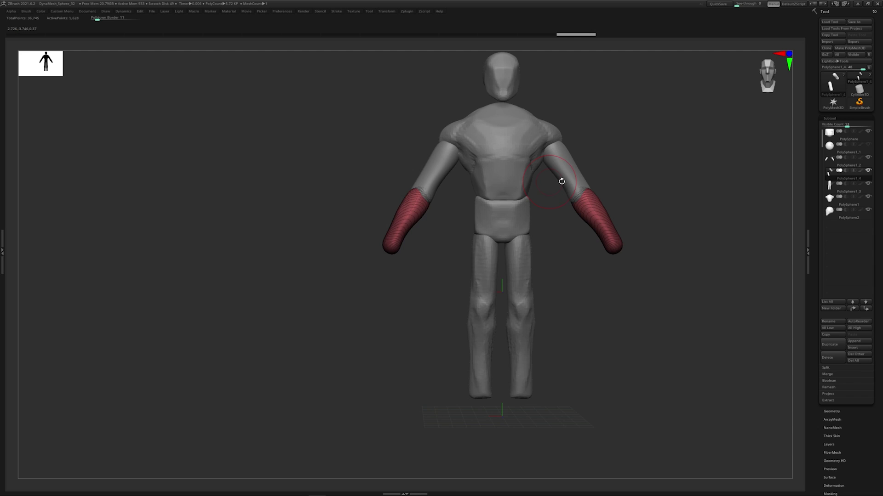
alt+right_drag(616, 182, 520, 176)
key(space)
alt+click(489, 175)
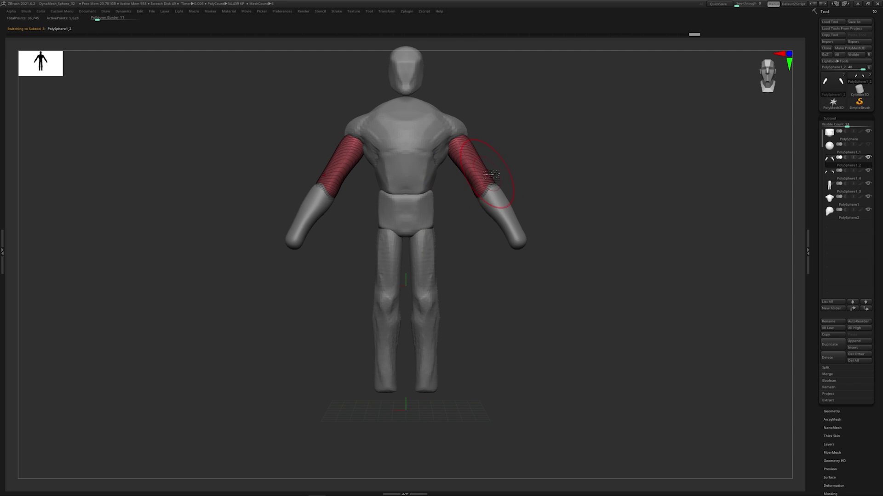
alt+click(495, 182)
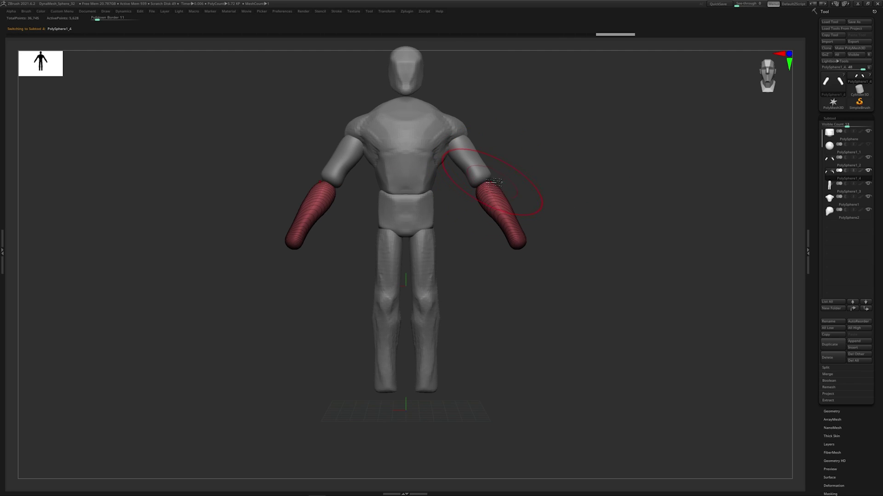
drag(493, 182, 481, 166)
right_drag(507, 160, 416, 166)
Smooth the forearms and remesh them with DynaMesh for even topology
key(space)
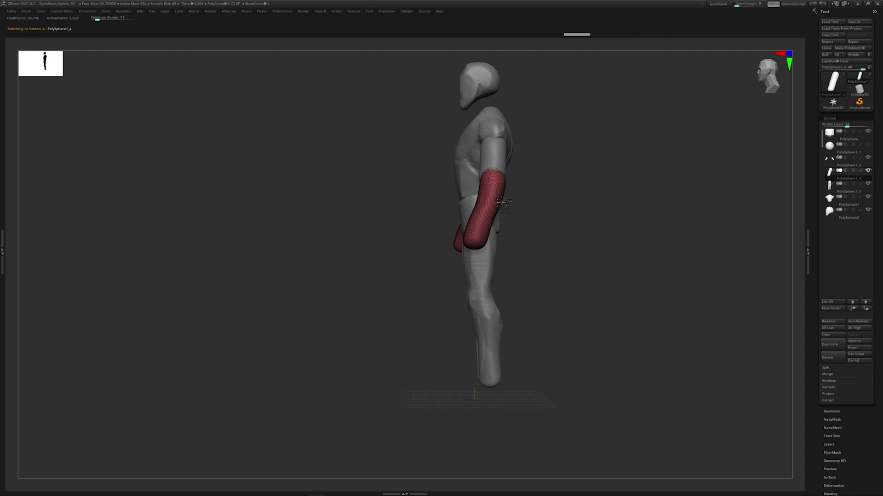
shift+right_drag(526, 194, 551, 192)
shift+drag(512, 229, 524, 207)
ctrl+drag(541, 175, 599, 244)
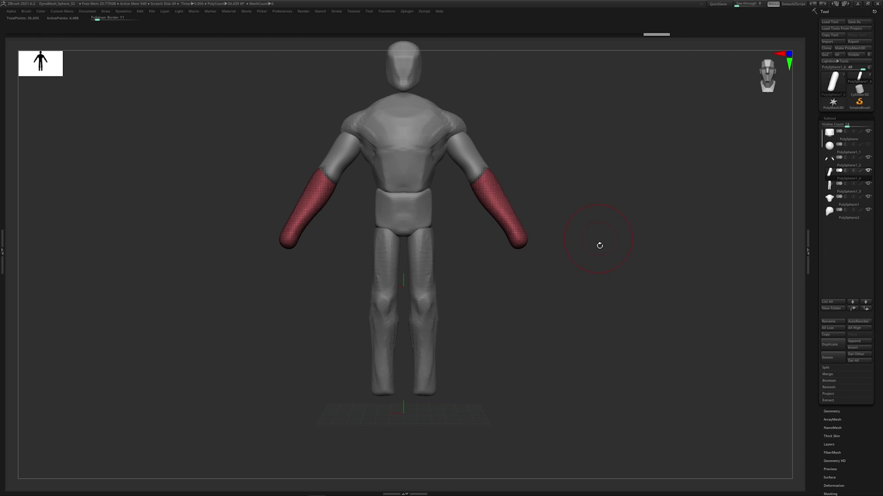
Turn off the wireframe display and refine the forearms, checking the arm proportions against the whole figure from several angles
ctrl+right_drag(599, 245, 489, 227)
key(shift+f)
right_drag(539, 197, 503, 238)
mouse_move(516, 214)
mouse_down()
mouse_move(532, 215)
mouse_move(515, 219)
mouse_up()
alt+drag(459, 217, 513, 229)
drag(545, 202, 540, 209)
alt+drag(550, 206, 558, 183)
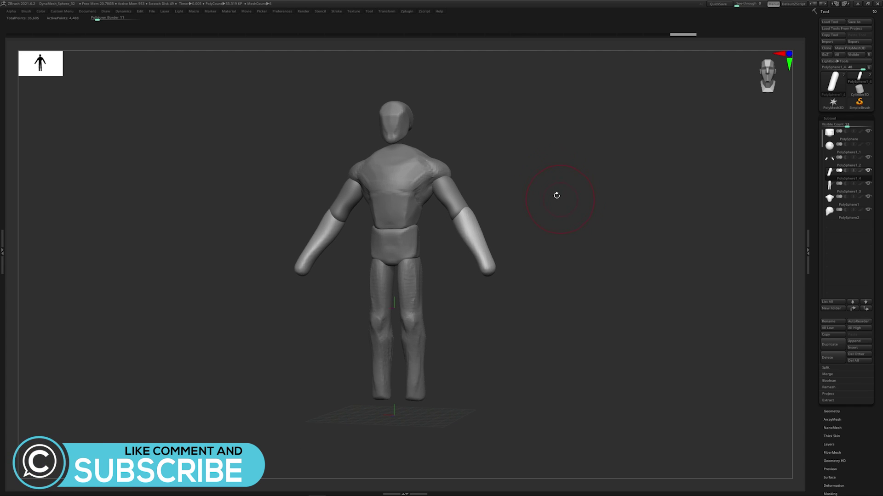